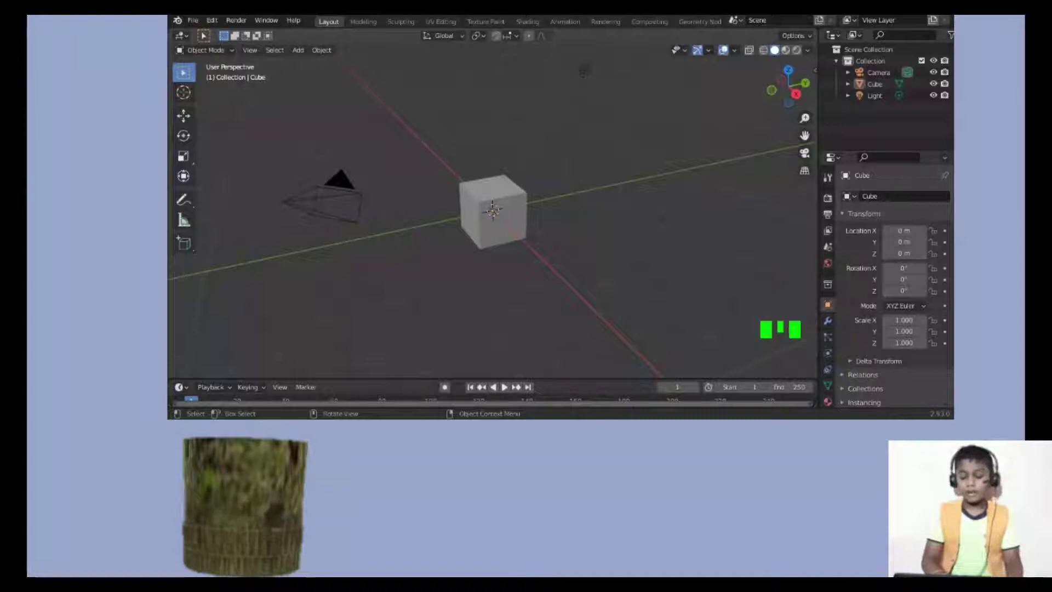
- Delete the default camera, cube and light, and add a mesh cylinder in their place
{"action": "left_click_drag", "start_coordinate": [625, 308], "coordinate": [304, 152]}
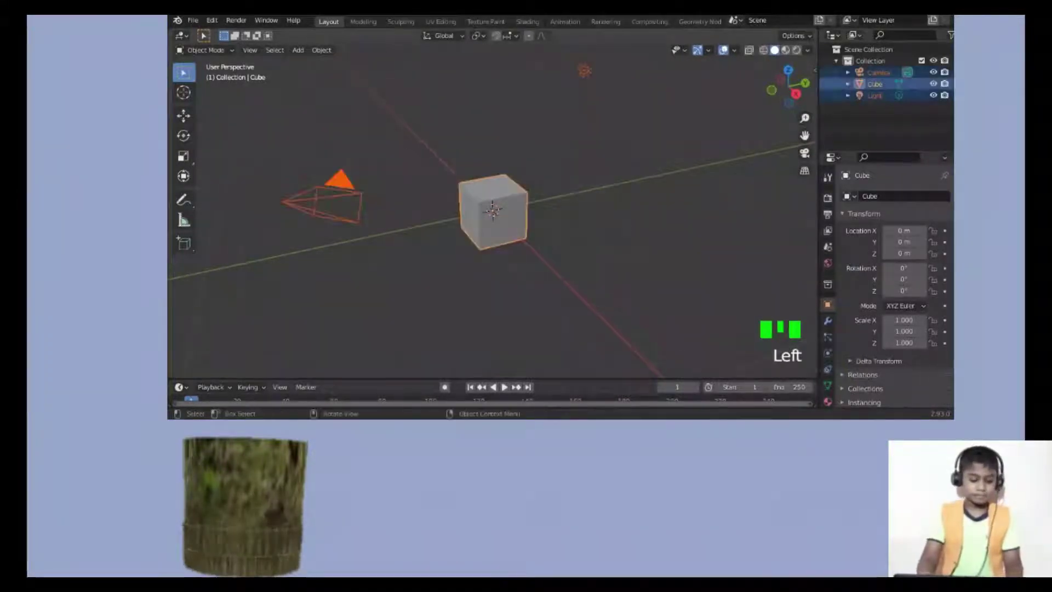
{"action": "key", "text": "Delete"}
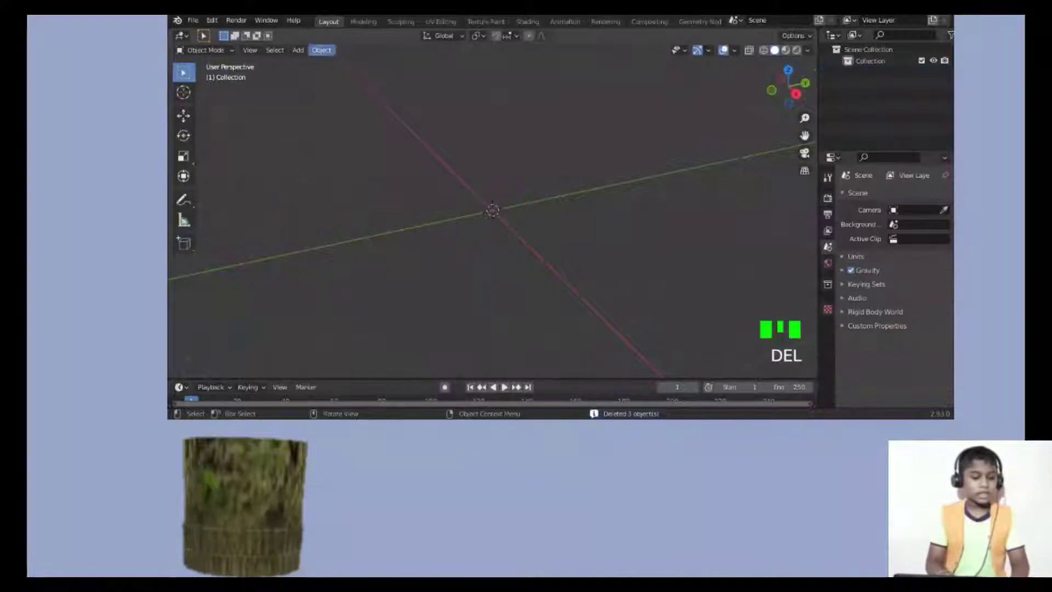
{"action": "left_click", "coordinate": [299, 50]}
{"action": "mouse_move", "coordinate": [315, 64]}
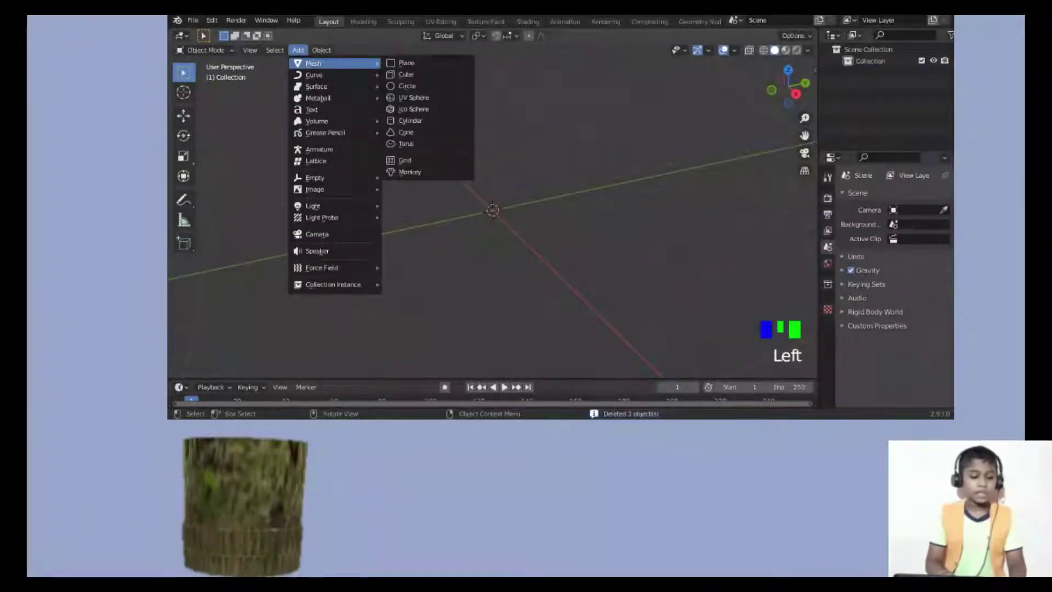
{"action": "left_click", "coordinate": [410, 120]}
{"action": "left_click_drag", "start_coordinate": [788, 87], "coordinate": [773, 87]}
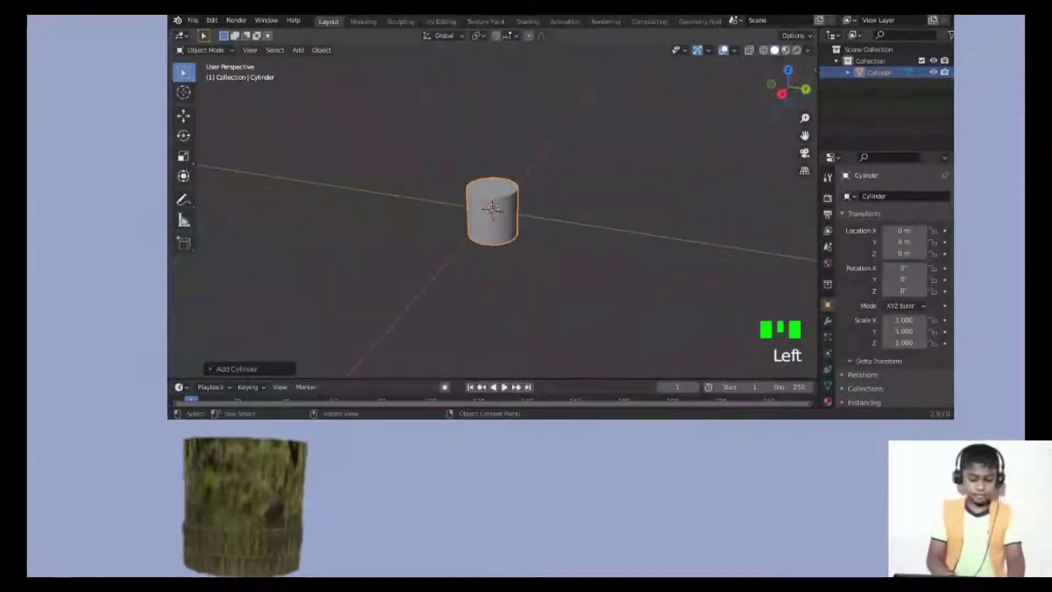
- Move the cylinder up 1 m along the global Z axis
{"action": "key", "text": "g"}
{"action": "key", "text": "z"}
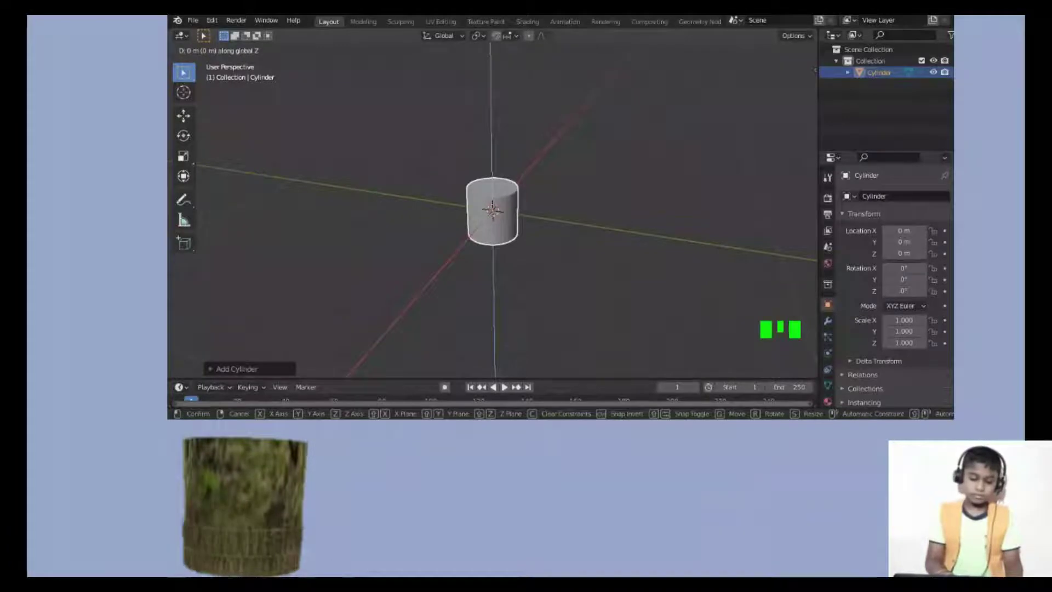
{"action": "key", "text": "1"}
{"action": "left_click", "coordinate": [582, 154]}
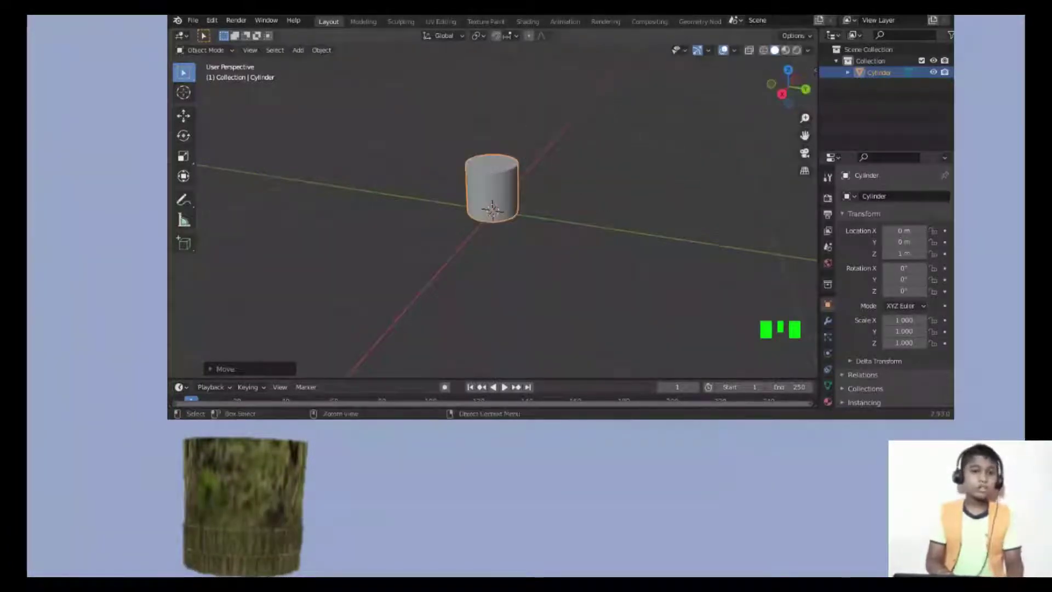
- Delete the cylinder's top face in Edit Mode, using face selection
{"action": "left_click_drag", "start_coordinate": [805, 117], "coordinate": [807, 164]}
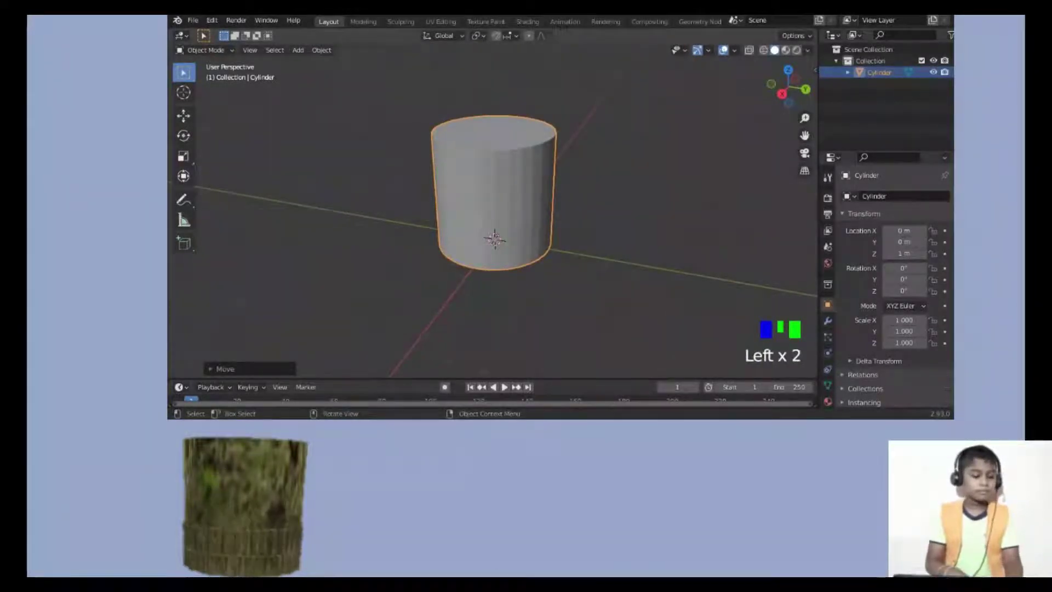
{"action": "key", "text": "Tab"}
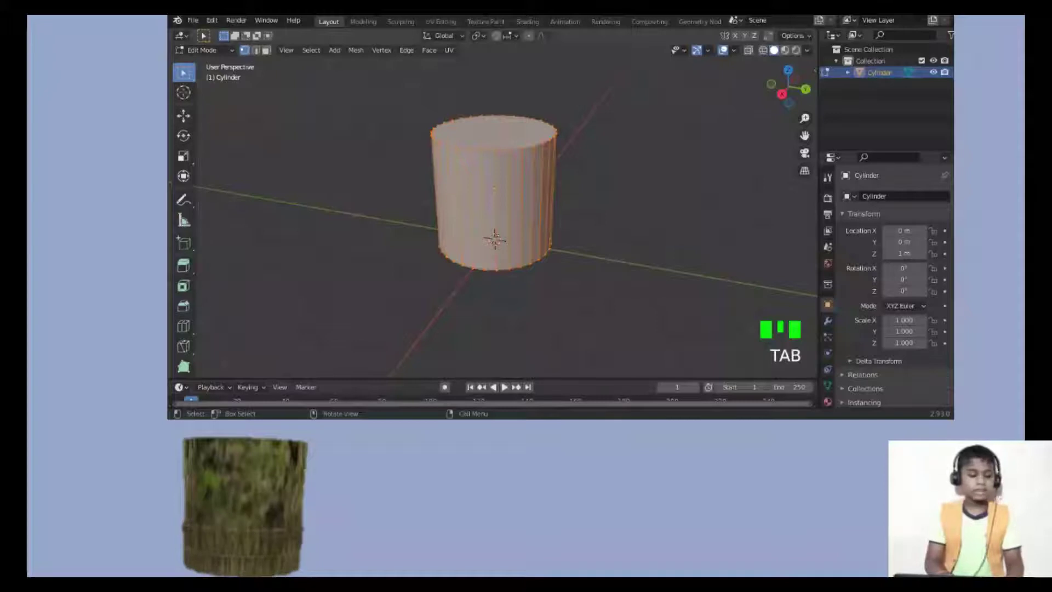
{"action": "left_click", "coordinate": [266, 50]}
{"action": "left_click", "coordinate": [630, 307]}
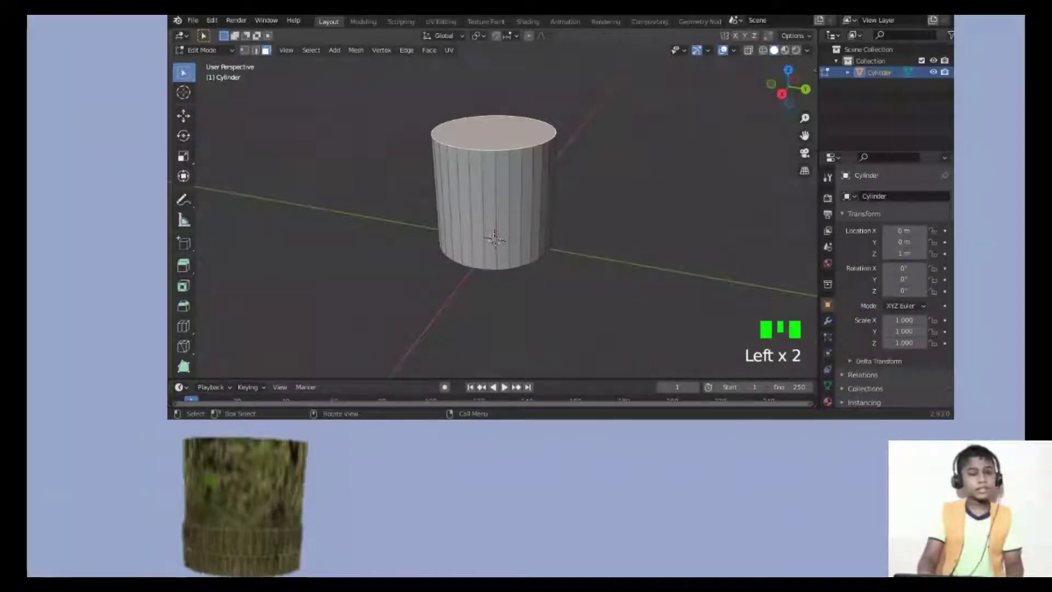
{"action": "left_click", "coordinate": [493, 133]}
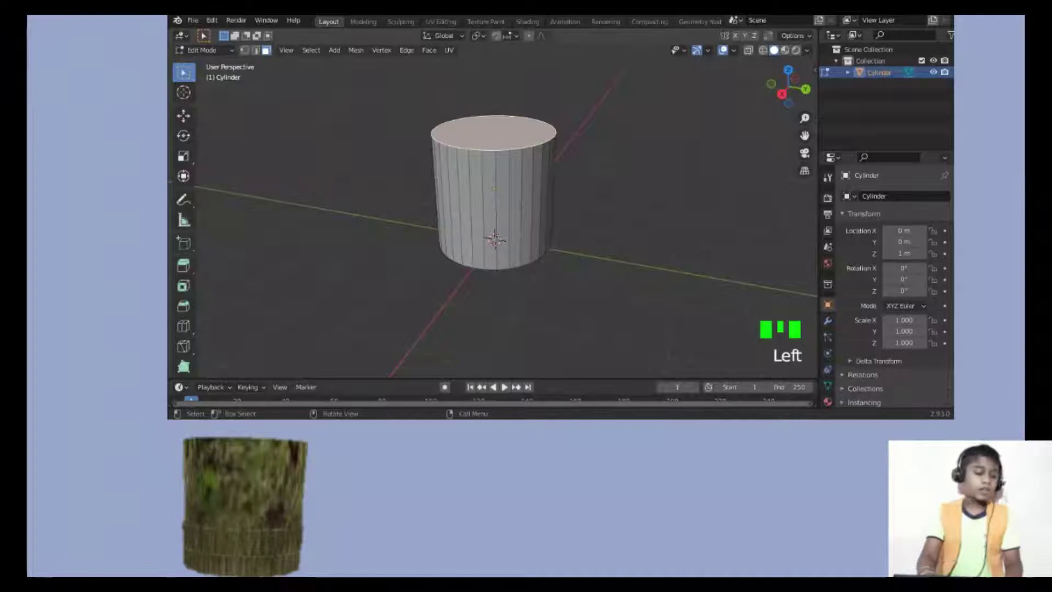
{"action": "key", "text": "Delete"}
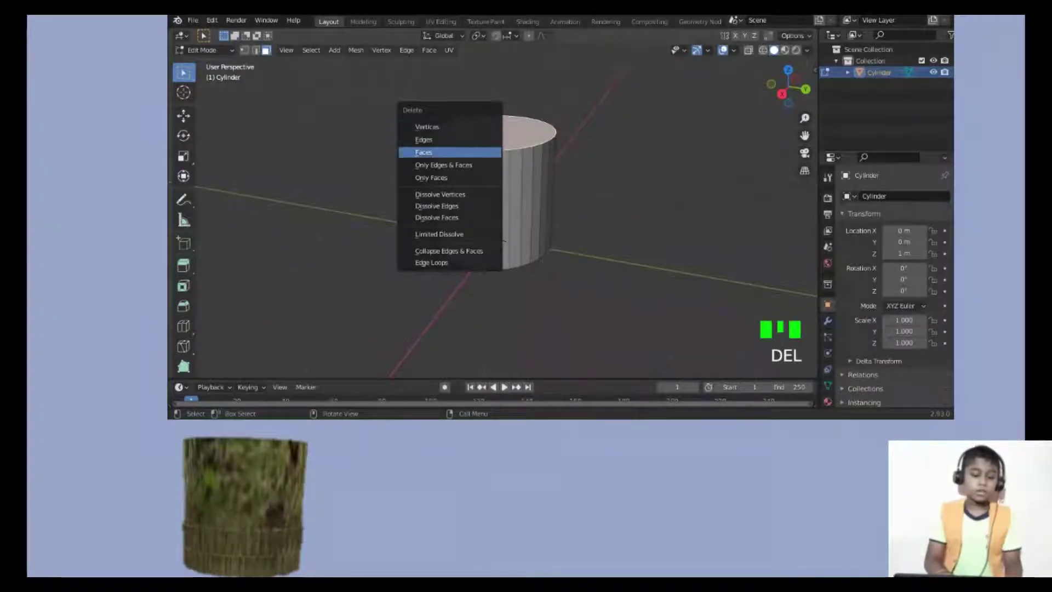
{"action": "left_click", "coordinate": [423, 151]}
- Scale the cylinder's bottom face down to about 0.93 so the body tapers toward the base
{"action": "left_click_drag", "start_coordinate": [789, 87], "coordinate": [791, 70]}
{"action": "left_click", "coordinate": [493, 235]}
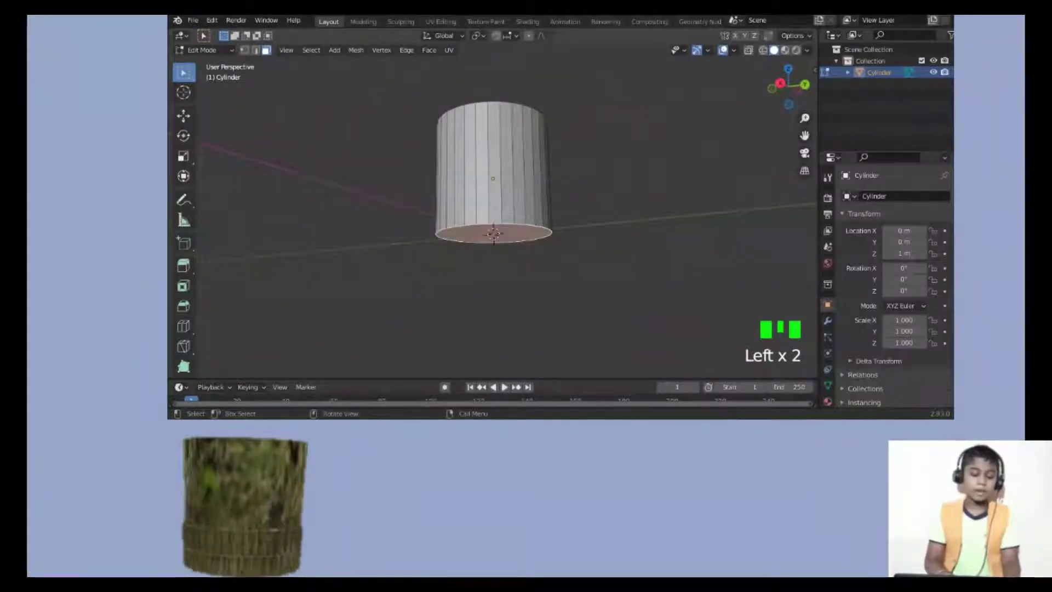
{"action": "key", "text": "s"}
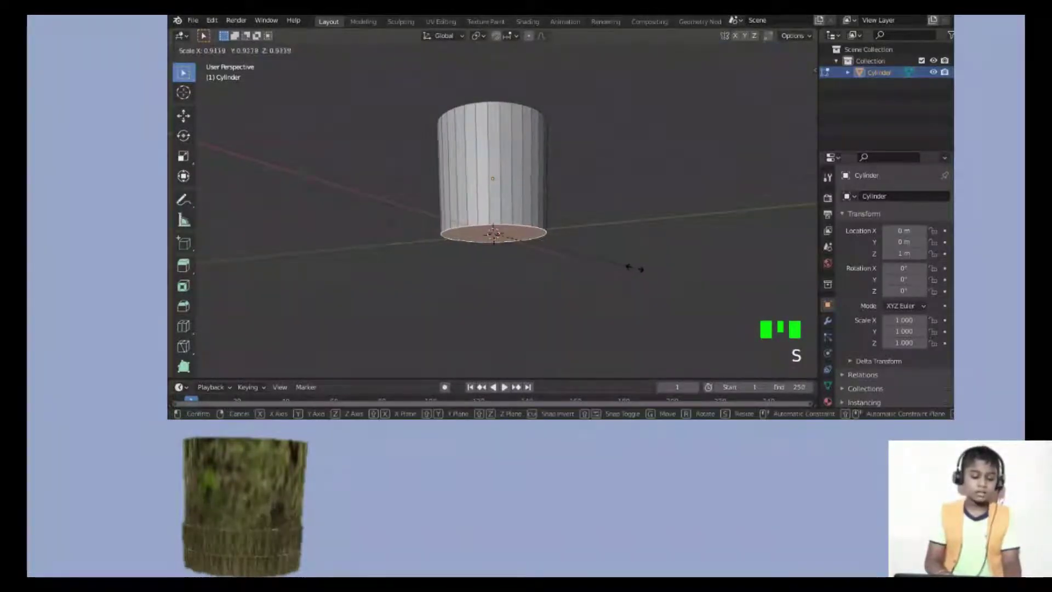
{"action": "left_click", "coordinate": [628, 267]}
- Add a horizontal loop cut around the cylinder and slide it down to the bottom edge
{"action": "left_click_drag", "start_coordinate": [789, 88], "coordinate": [790, 88]}
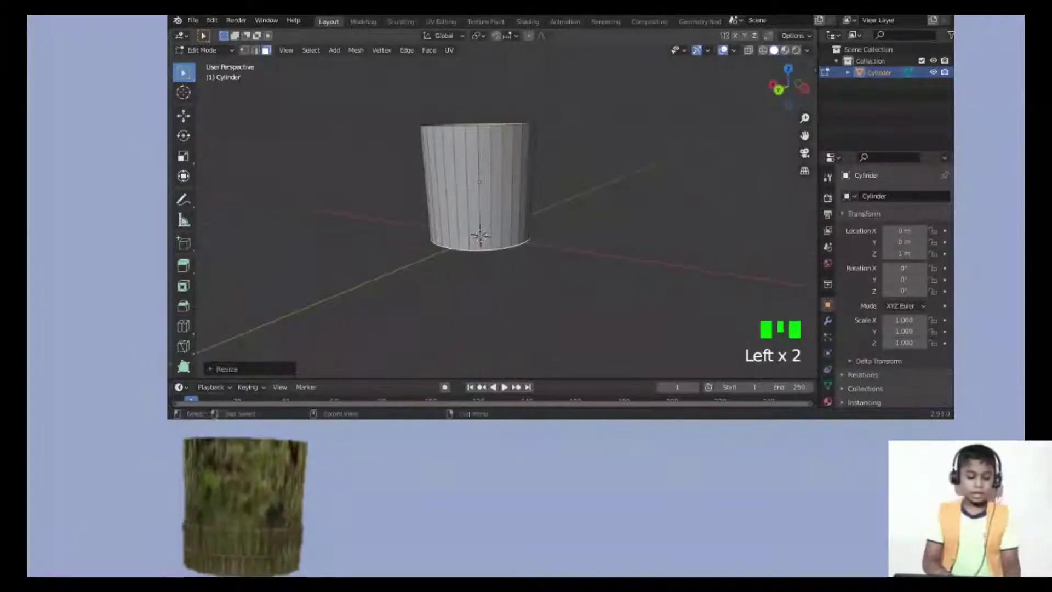
{"action": "key", "text": "ctrl+r"}
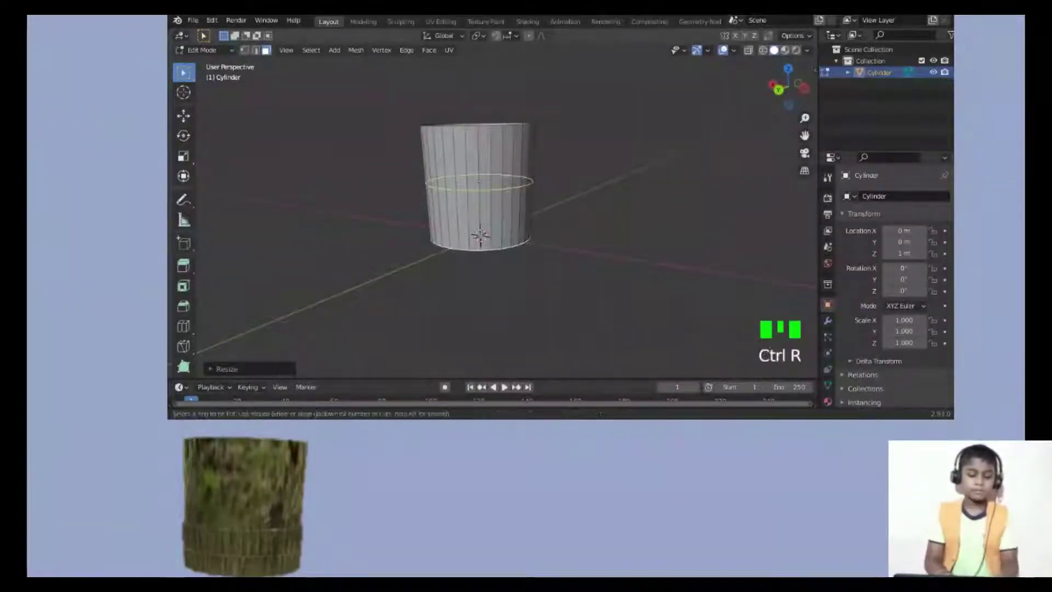
{"action": "left_click", "coordinate": [515, 189]}
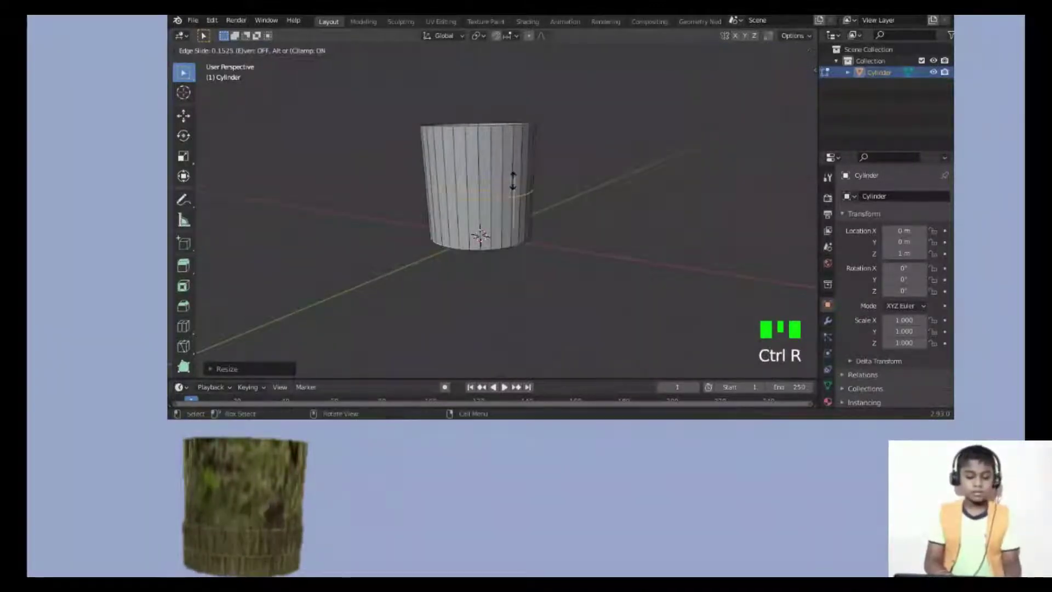
{"action": "left_click", "coordinate": [503, 237]}
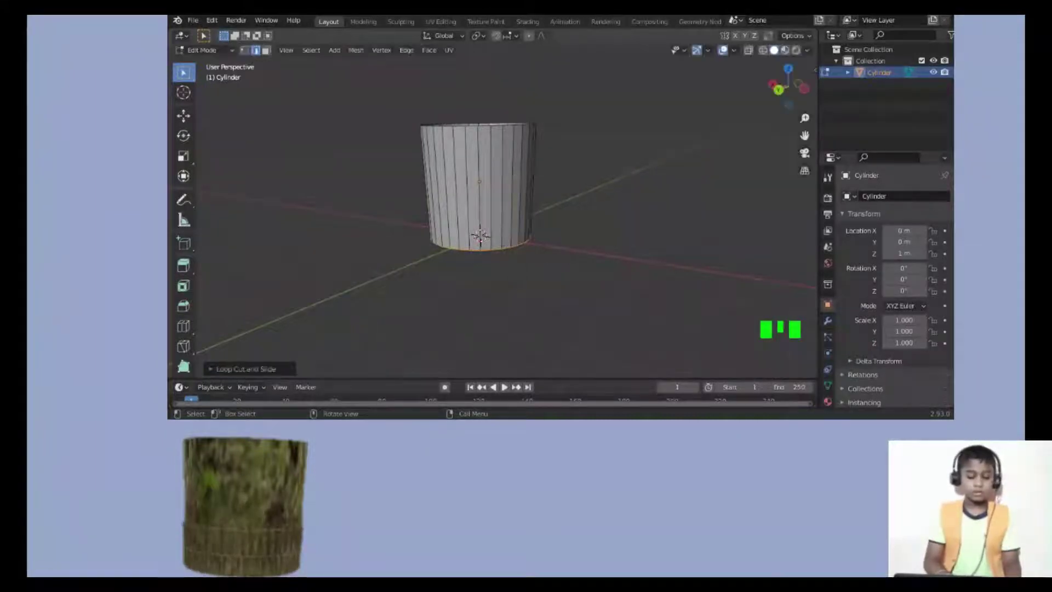
- Add two more horizontal loop cuts around the cylinder's lower part, slid down by about 0.67 and 0.57
{"action": "key", "text": "ctrl+r"}
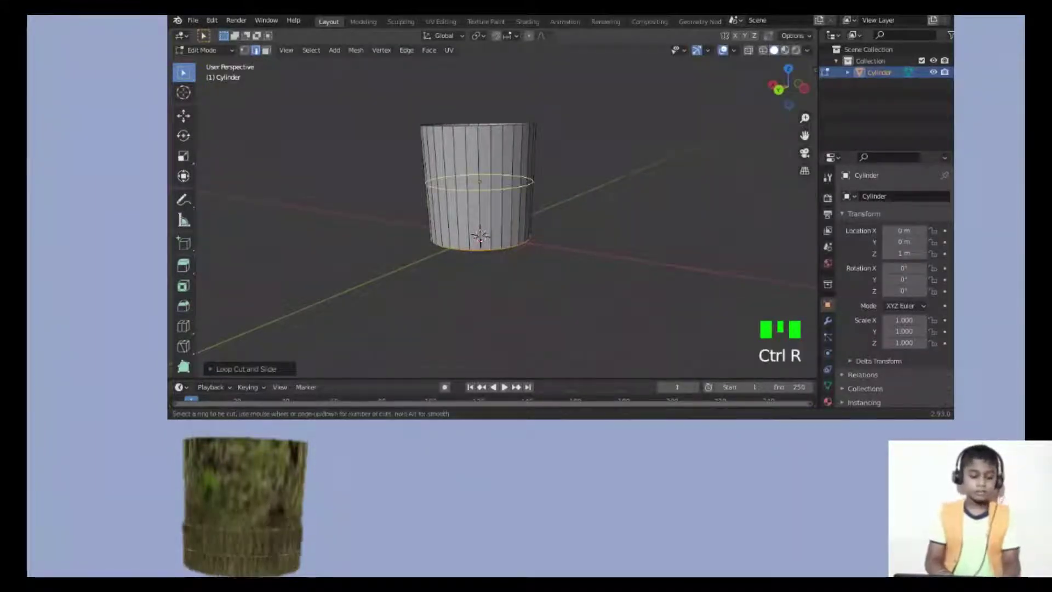
{"action": "left_click", "coordinate": [503, 230]}
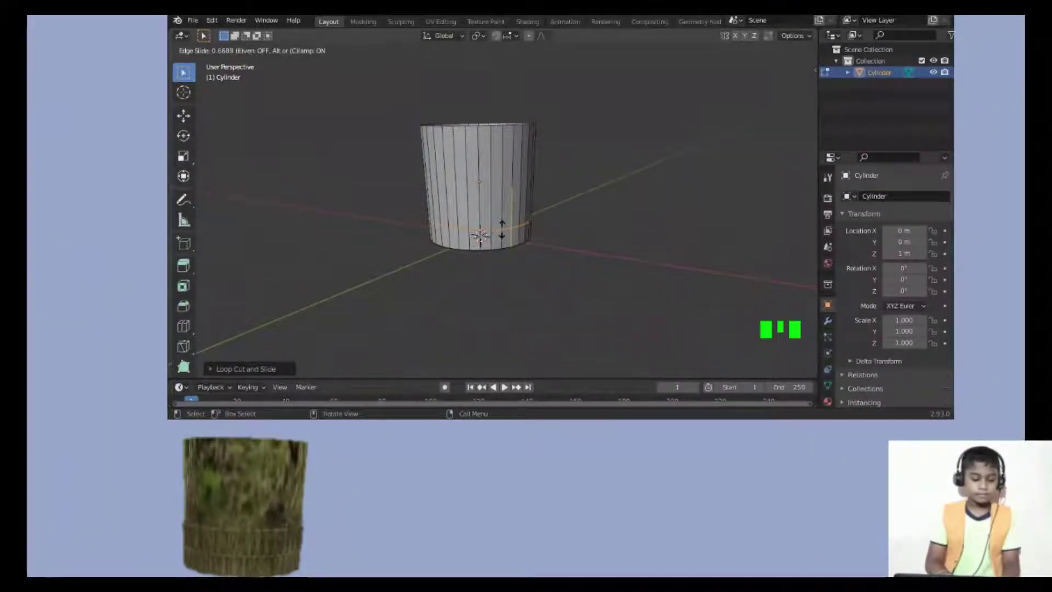
{"action": "left_click", "coordinate": [502, 230]}
{"action": "key", "text": "ctrl"}
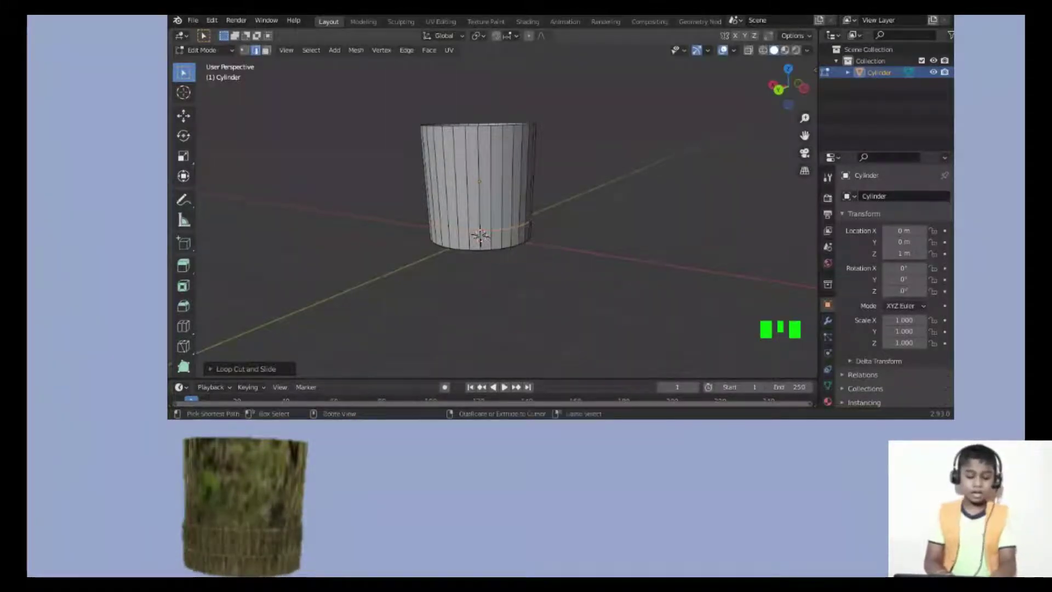
{"action": "key", "text": "ctrl+r"}
{"action": "left_click", "coordinate": [498, 182]}
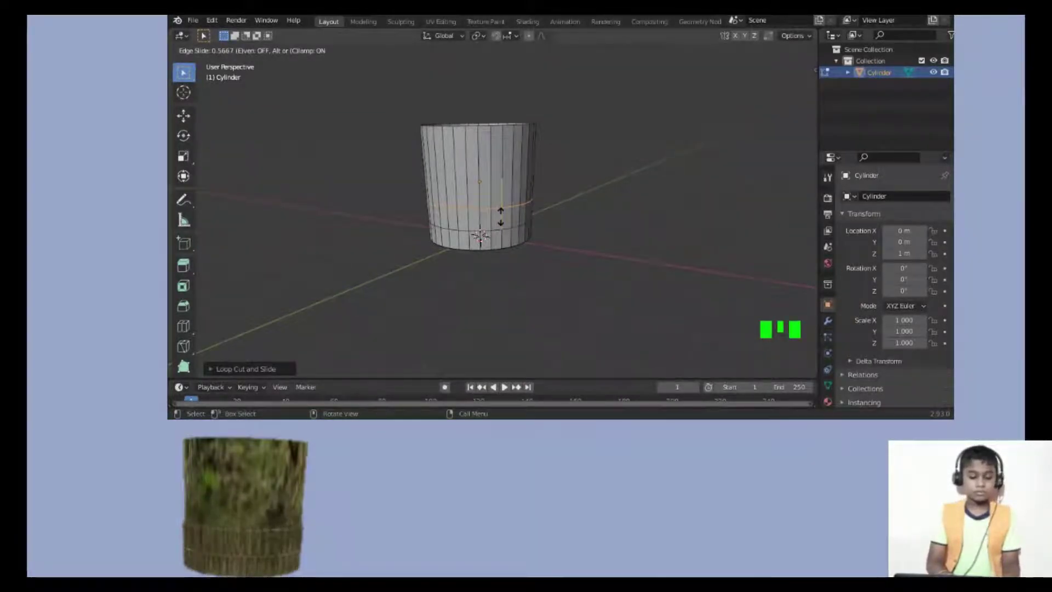
{"action": "left_click", "coordinate": [500, 217]}
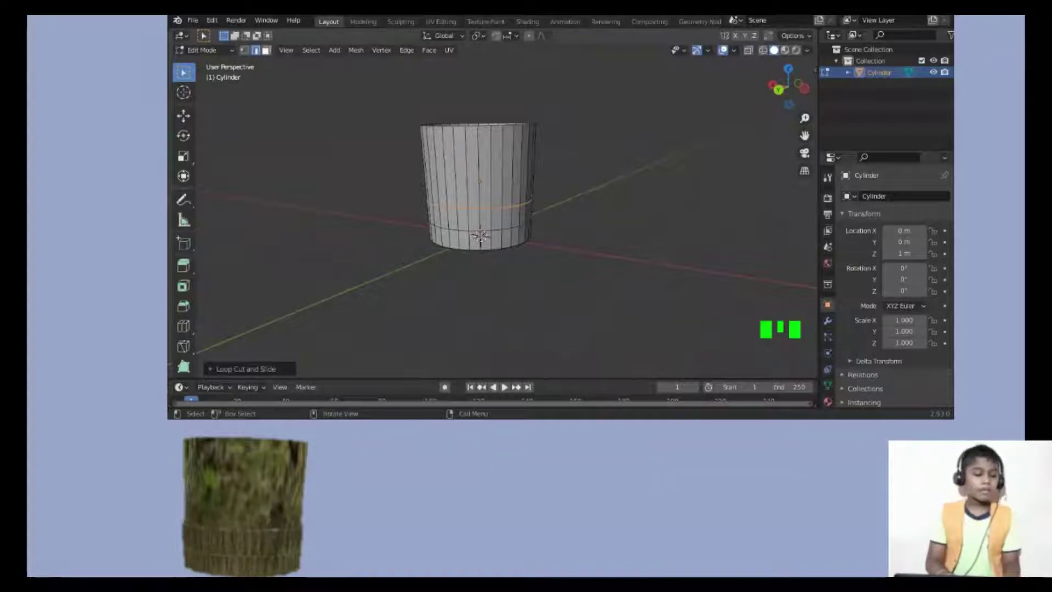
- Select alternating faces in a checkerboard pattern all the way around the cylinder's two lower face rows, using face selection
{"action": "left_click", "coordinate": [266, 49]}
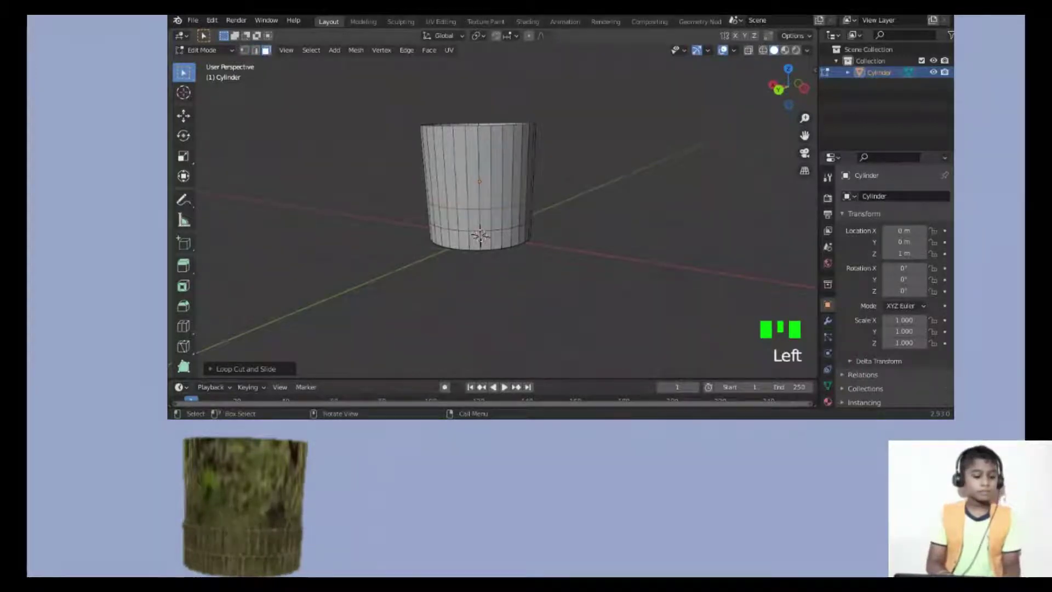
{"action": "left_click_drag", "start_coordinate": [804, 117], "coordinate": [804, 95]}
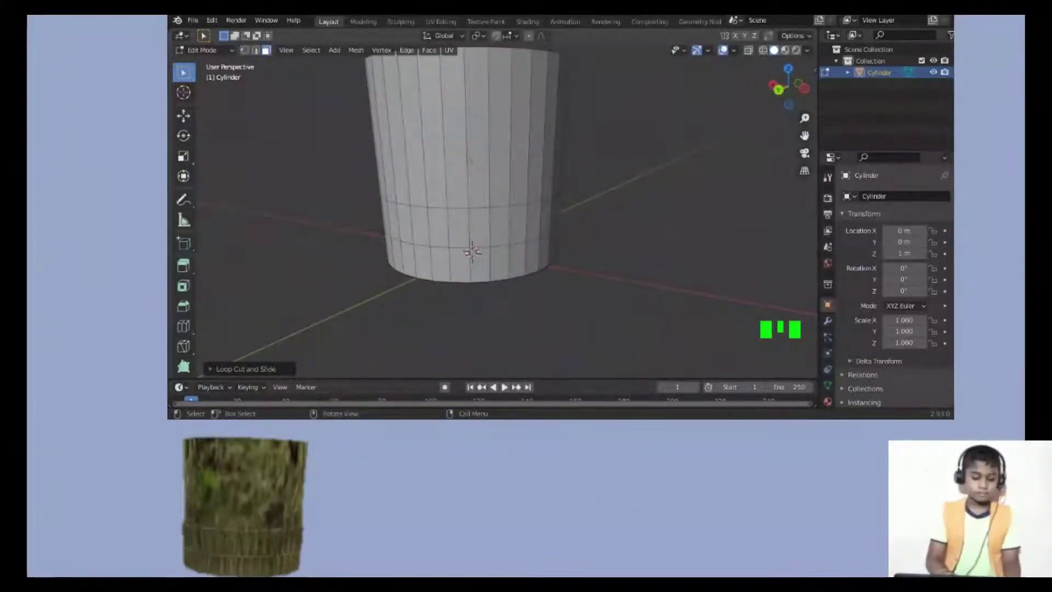
{"action": "left_click", "coordinate": [472, 252]}
{"action": "left_click", "coordinate": [479, 228], "text": "shift"}
{"action": "left_click", "coordinate": [499, 263], "text": "shift"}
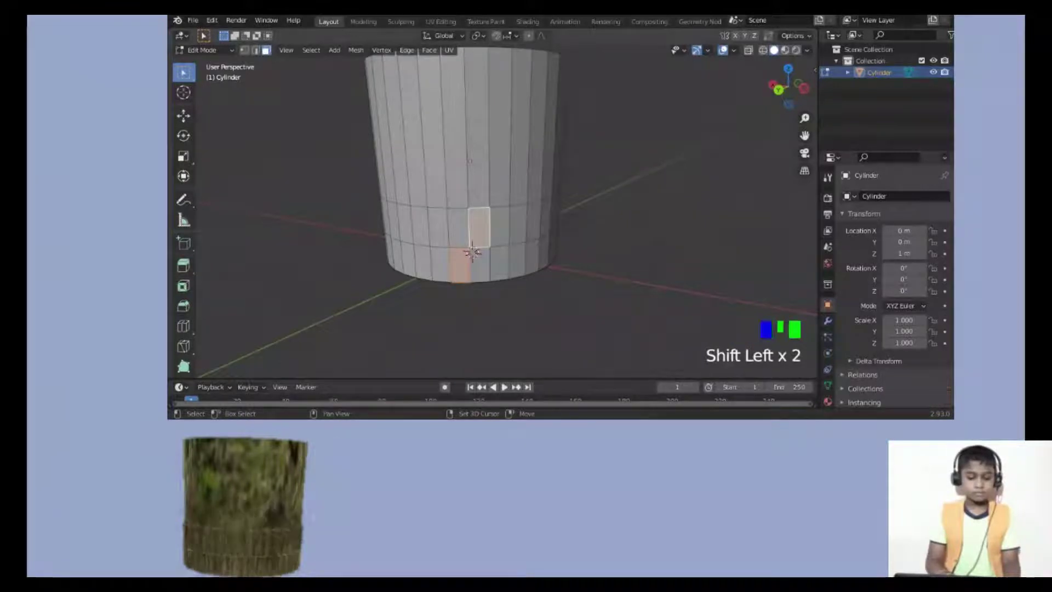
{"action": "left_click", "coordinate": [788, 88], "text": "shift"}
{"action": "middle_click_drag", "start_coordinate": [472, 251], "coordinate": [479, 248]}
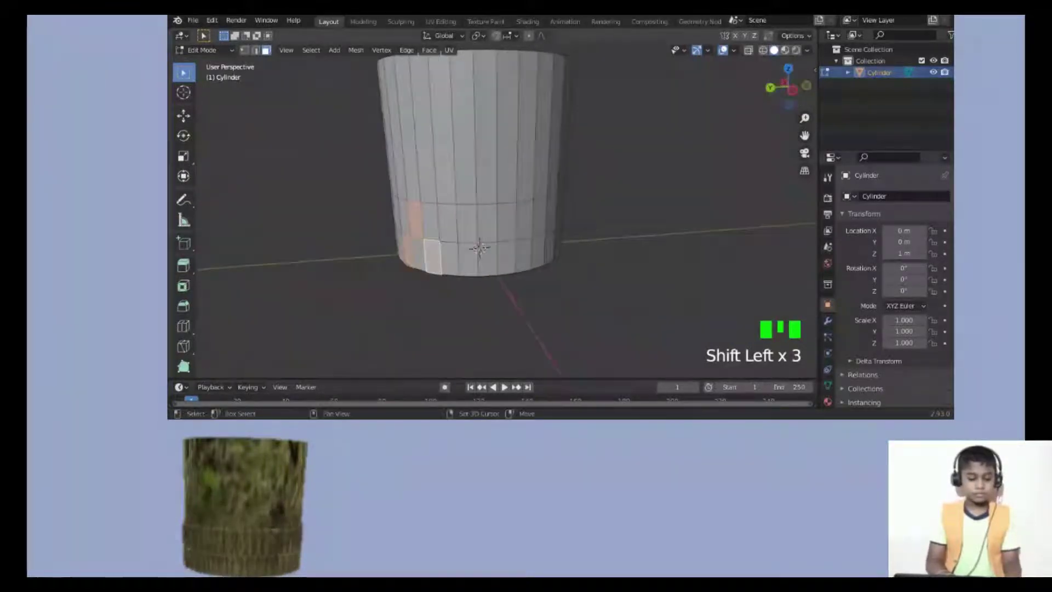
{"action": "left_click", "coordinate": [449, 259], "text": "shift"}
{"action": "left_click", "coordinate": [469, 259], "text": "shift"}
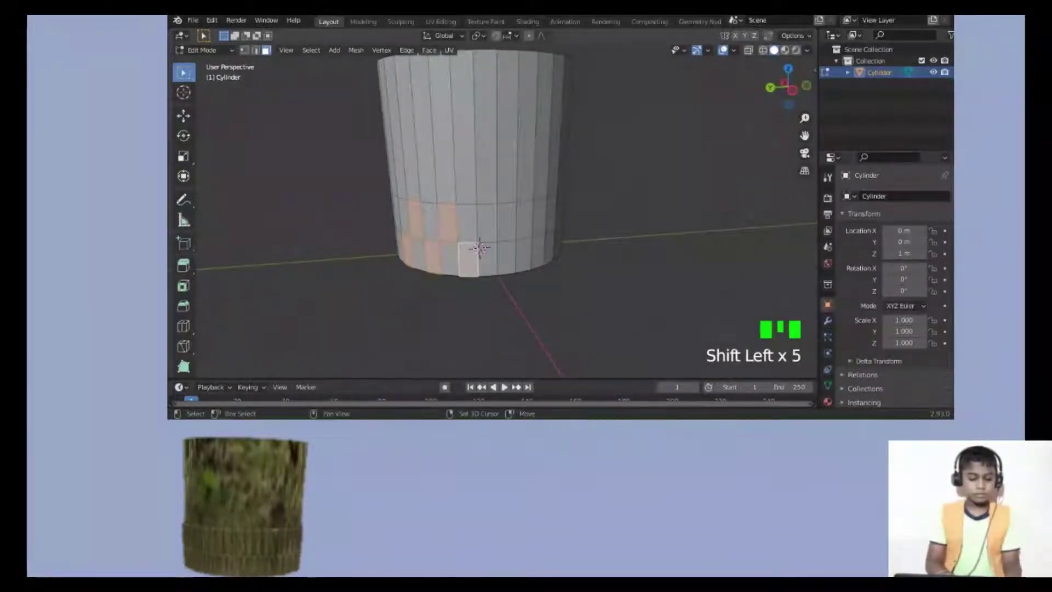
{"action": "left_click", "coordinate": [487, 223], "text": "shift"}
{"action": "left_click", "coordinate": [500, 251], "text": "shift"}
{"action": "left_click", "coordinate": [524, 220], "text": "shift"}
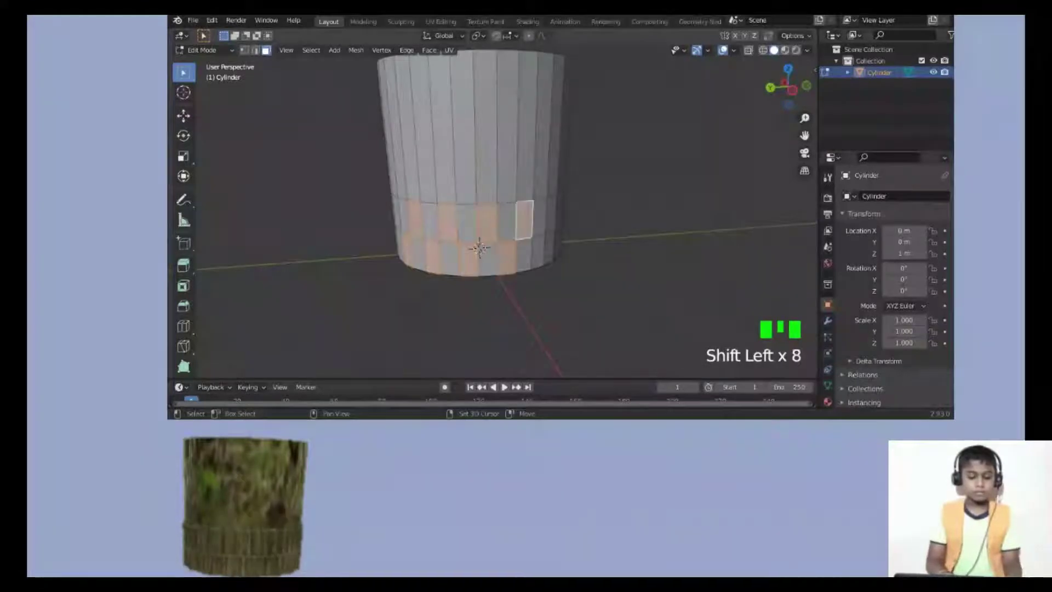
{"action": "left_click", "coordinate": [538, 252], "text": "shift"}
{"action": "left_click_drag", "start_coordinate": [788, 88], "coordinate": [772, 89], "text": "shift"}
{"action": "left_click", "coordinate": [477, 213], "text": "shift"}
{"action": "left_click", "coordinate": [499, 251], "text": "shift"}
{"action": "left_click", "coordinate": [518, 214], "text": "shift"}
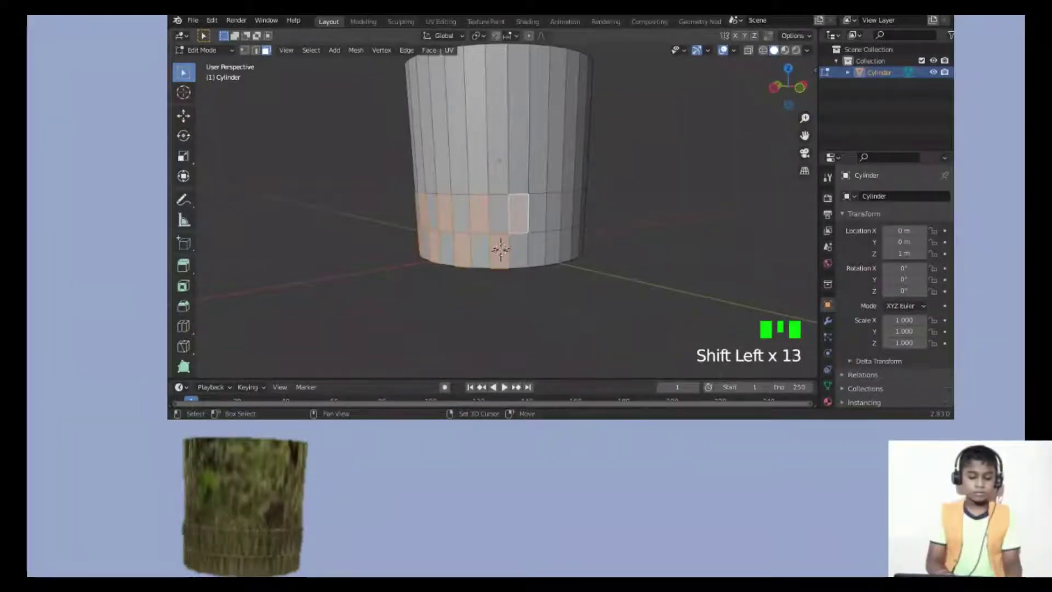
{"action": "left_click", "coordinate": [526, 249], "text": "shift"}
{"action": "left_click_drag", "start_coordinate": [788, 87], "coordinate": [766, 90], "text": "shift"}
{"action": "left_click", "coordinate": [445, 219], "text": "shift"}
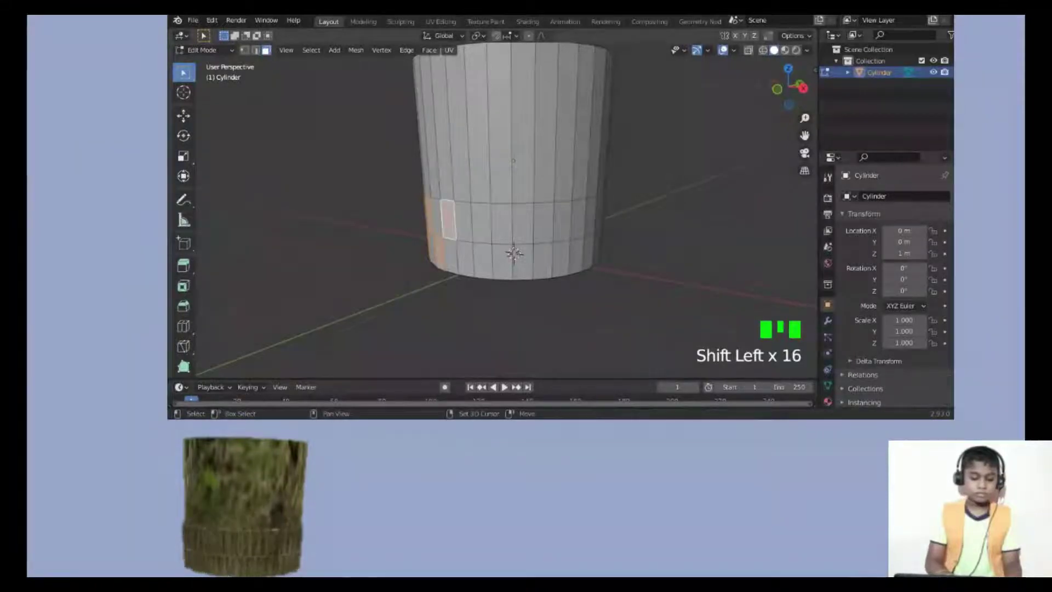
{"action": "left_click", "coordinate": [466, 258], "text": "shift"}
{"action": "left_click", "coordinate": [482, 222], "text": "shift"}
{"action": "left_click", "coordinate": [503, 262], "text": "shift"}
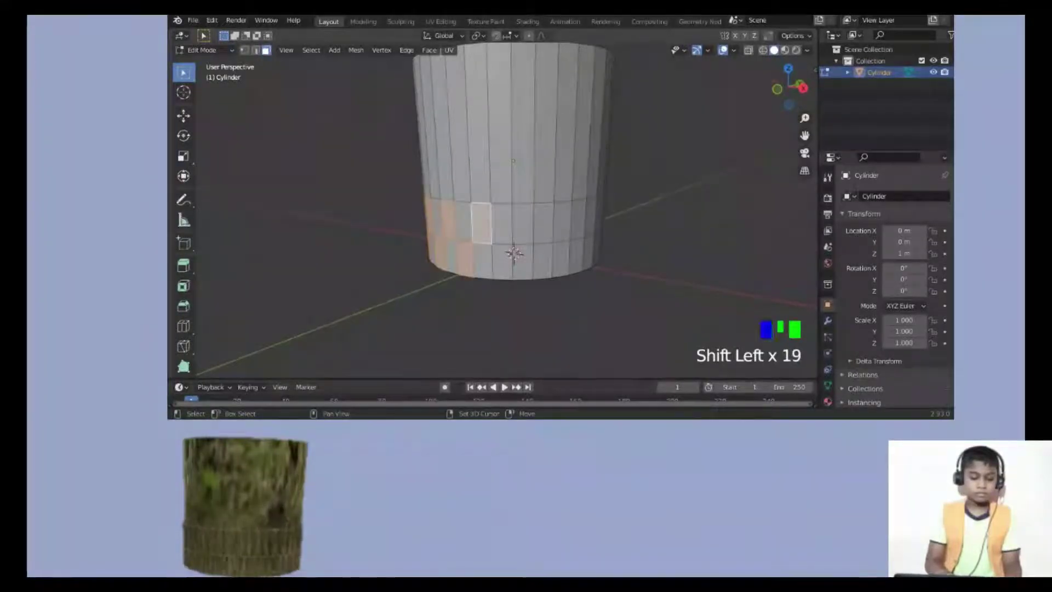
{"action": "left_click", "coordinate": [520, 222], "text": "shift"}
{"action": "left_click", "coordinate": [543, 262], "text": "shift"}
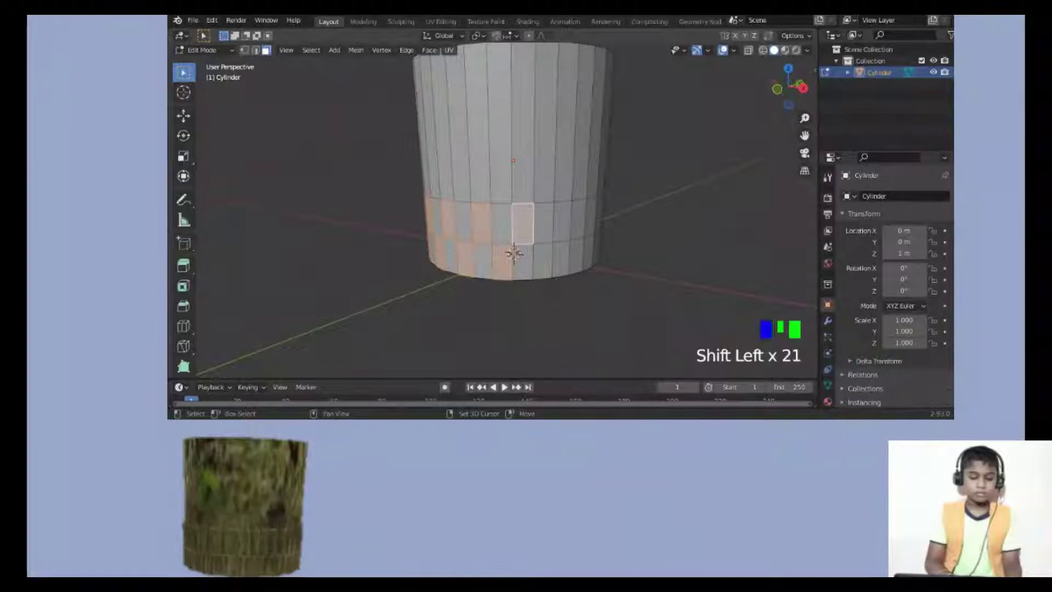
{"action": "left_click_drag", "start_coordinate": [789, 88], "coordinate": [702, 87], "text": "shift"}
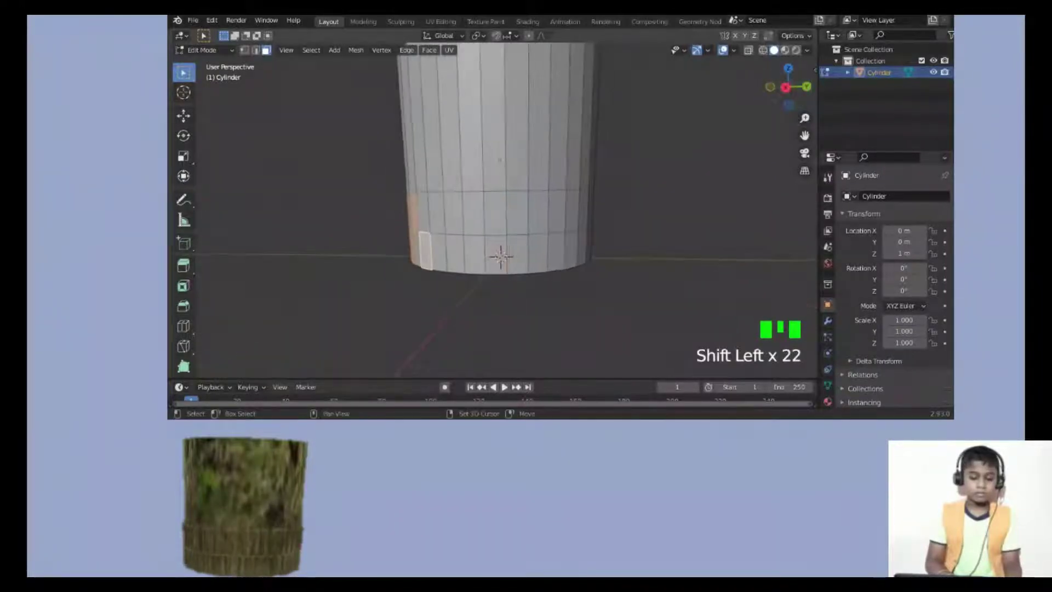
{"action": "left_click", "coordinate": [437, 213], "text": "shift"}
{"action": "left_click", "coordinate": [455, 253], "text": "shift"}
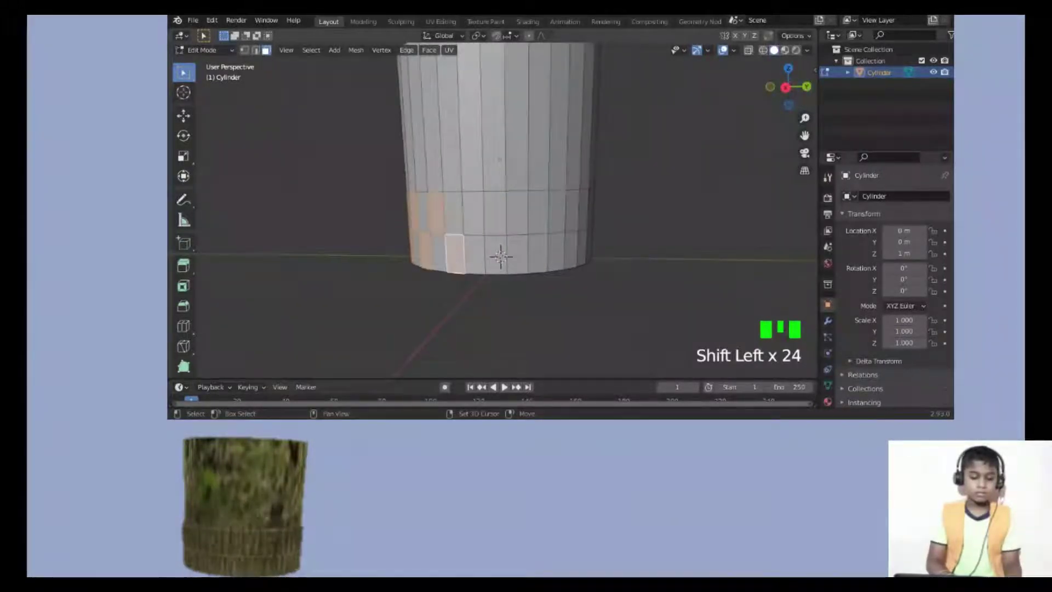
{"action": "left_click", "coordinate": [474, 213], "text": "shift"}
{"action": "left_click", "coordinate": [495, 254], "text": "shift"}
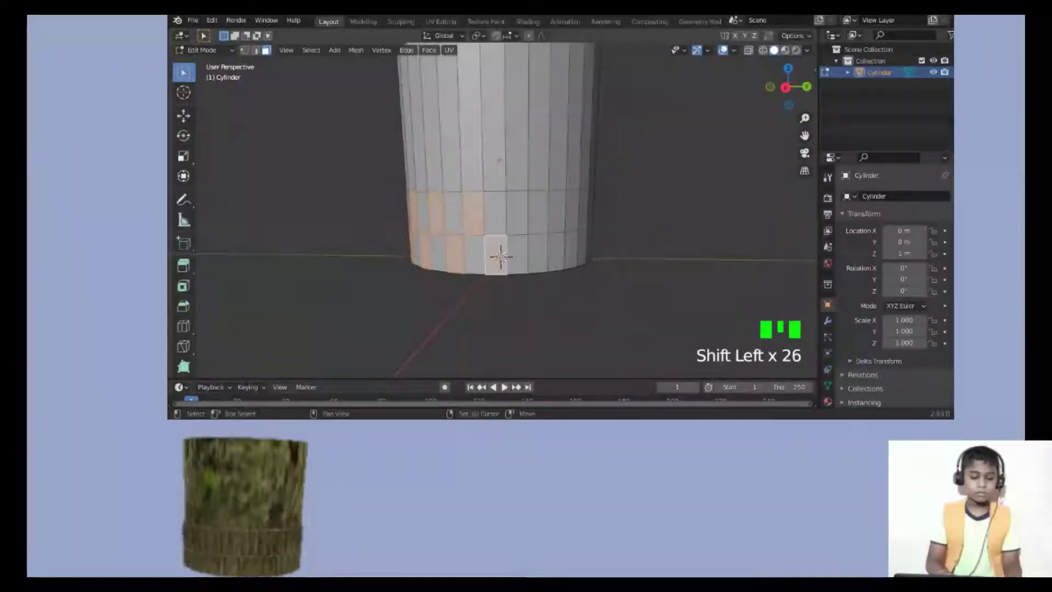
{"action": "left_click", "coordinate": [517, 212], "text": "shift"}
{"action": "left_click", "coordinate": [538, 253], "text": "shift"}
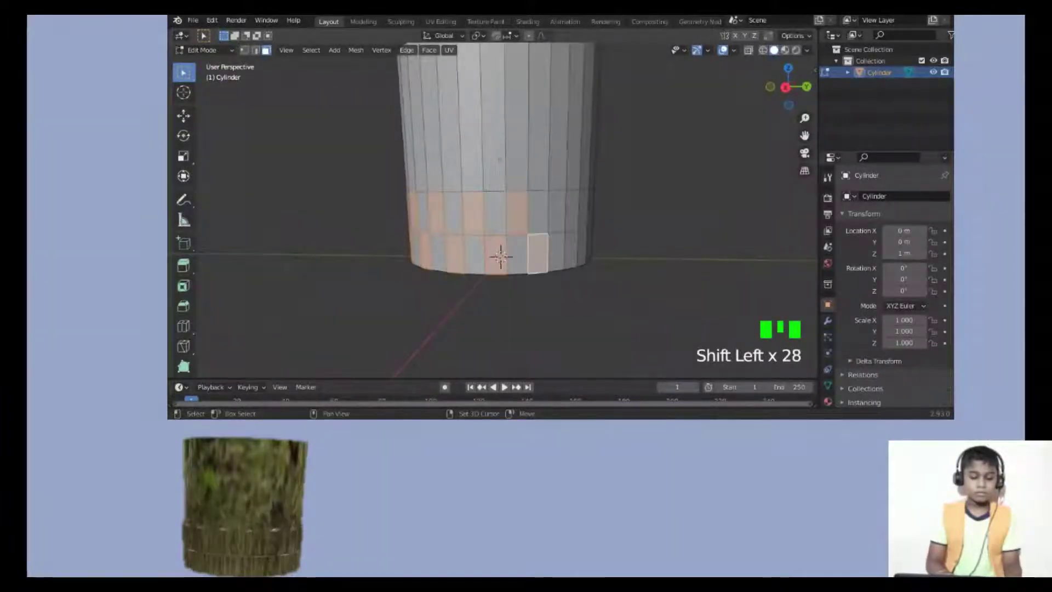
{"action": "left_click_drag", "start_coordinate": [792, 88], "coordinate": [778, 89], "text": "shift"}
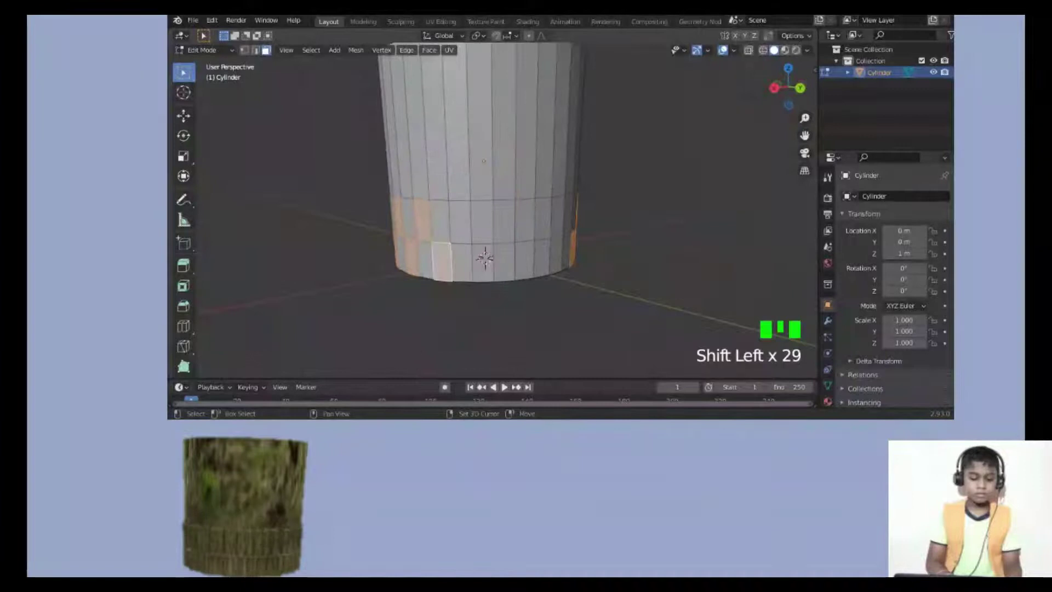
{"action": "left_click", "coordinate": [460, 221], "text": "shift"}
{"action": "left_click", "coordinate": [482, 264], "text": "shift"}
{"action": "left_click", "coordinate": [504, 221], "text": "shift"}
{"action": "left_click", "coordinate": [523, 261], "text": "shift"}
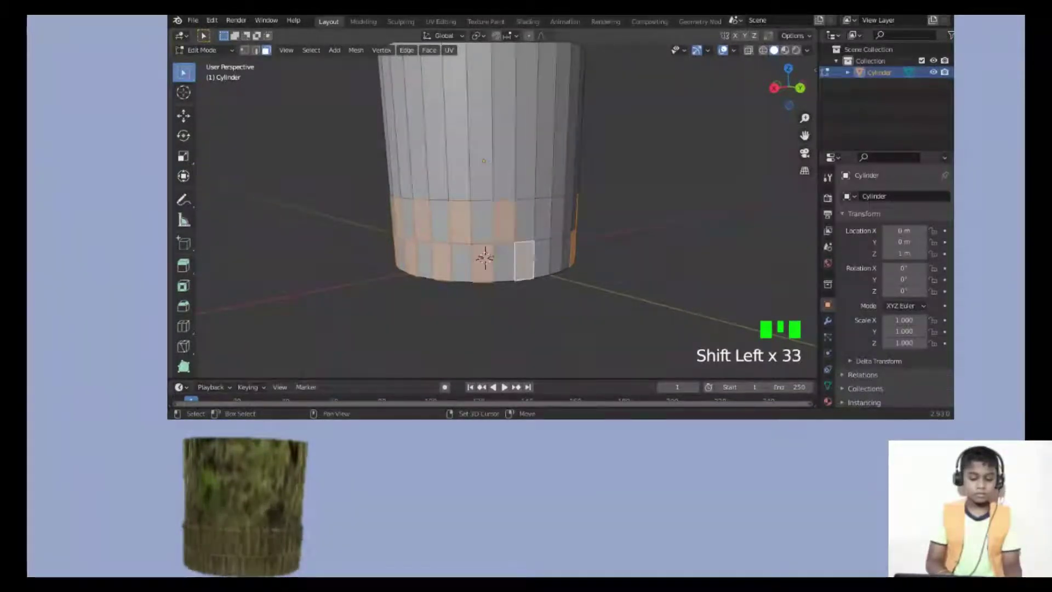
{"action": "left_click", "coordinate": [540, 219], "text": "shift"}
{"action": "left_click", "coordinate": [556, 255], "text": "shift"}
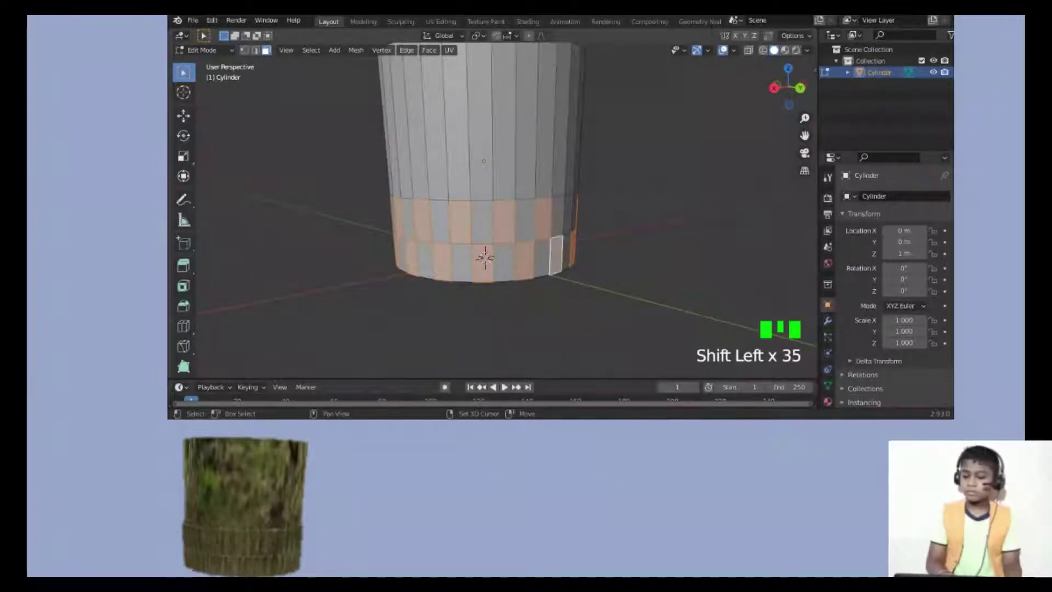
{"action": "left_click_drag", "start_coordinate": [788, 87], "coordinate": [781, 87], "text": "shift"}
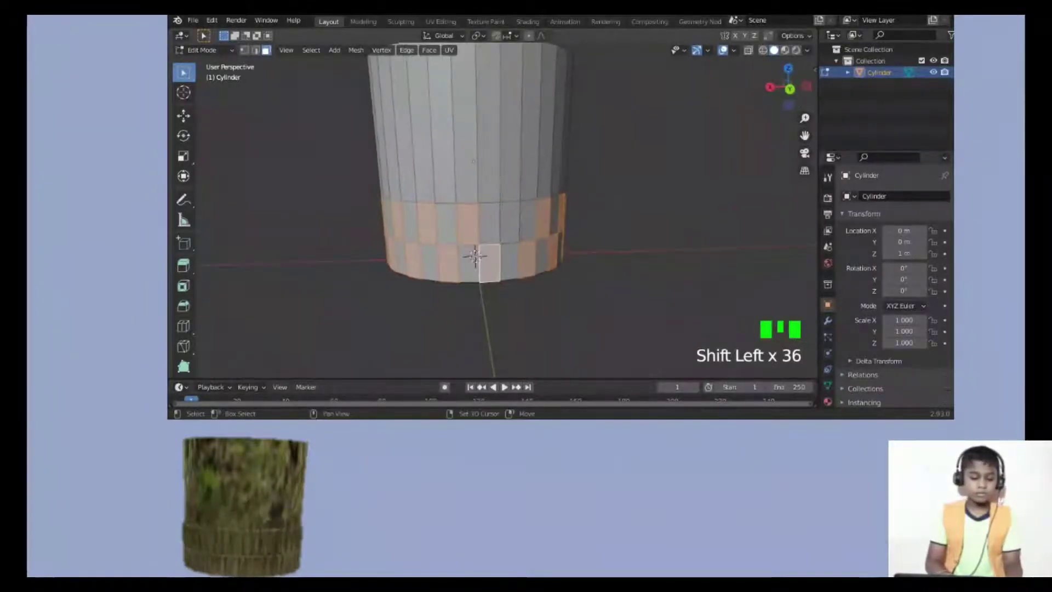
{"action": "left_click", "coordinate": [510, 222], "text": "shift"}
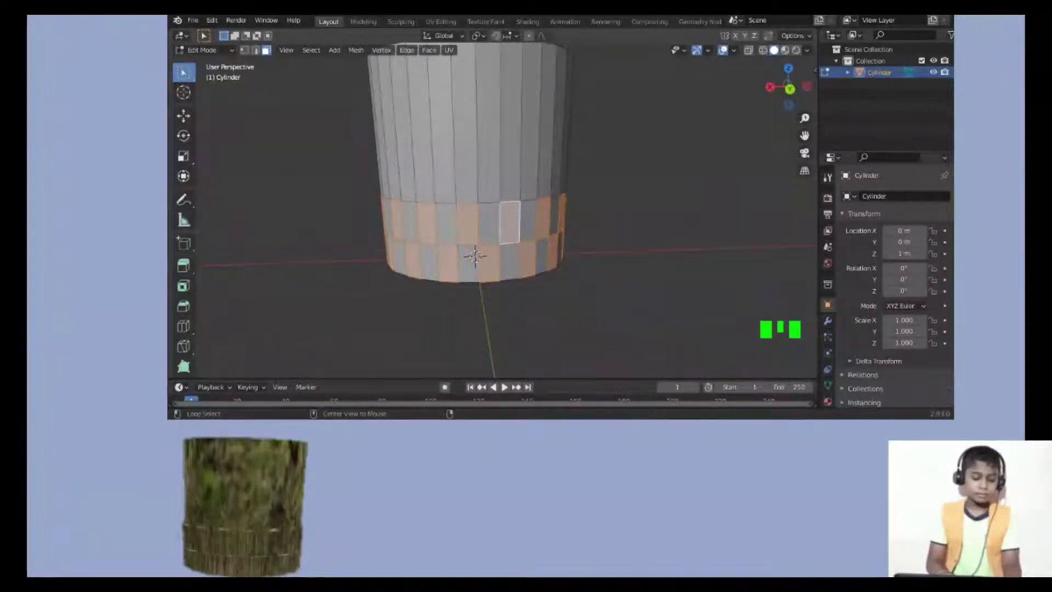
- Extrude the selected checkerboard faces outward along their normals by about 0.048 m
{"action": "key", "text": "alt+e"}
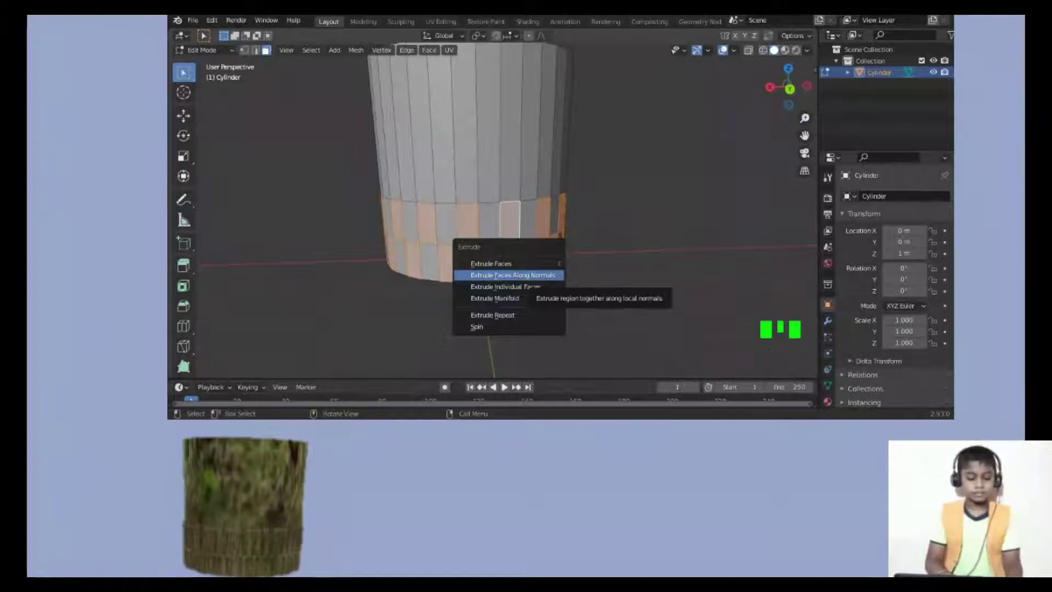
{"action": "left_click", "coordinate": [545, 275]}
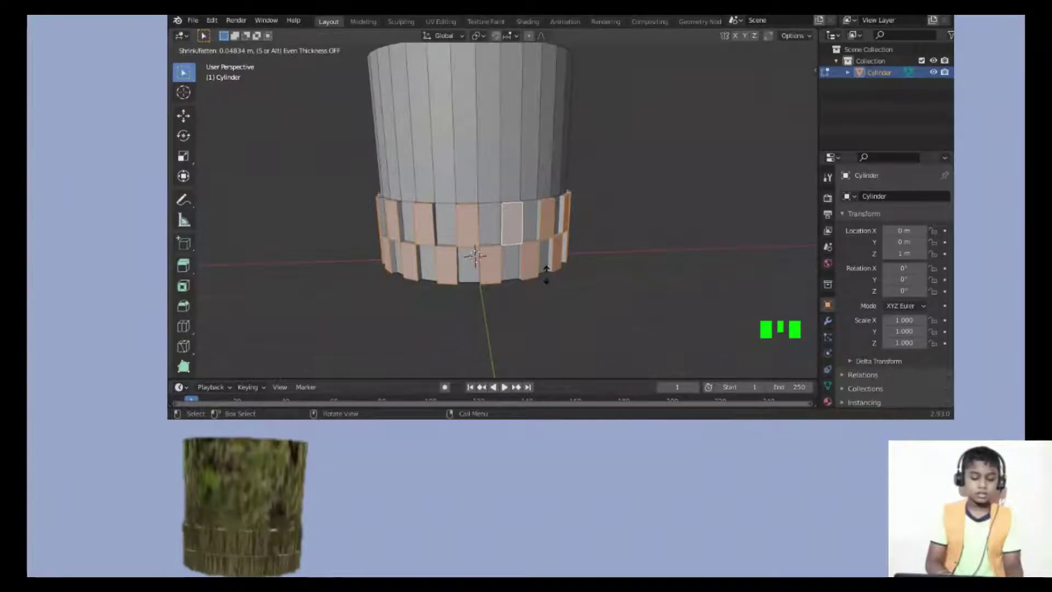
{"action": "left_click", "coordinate": [546, 274]}
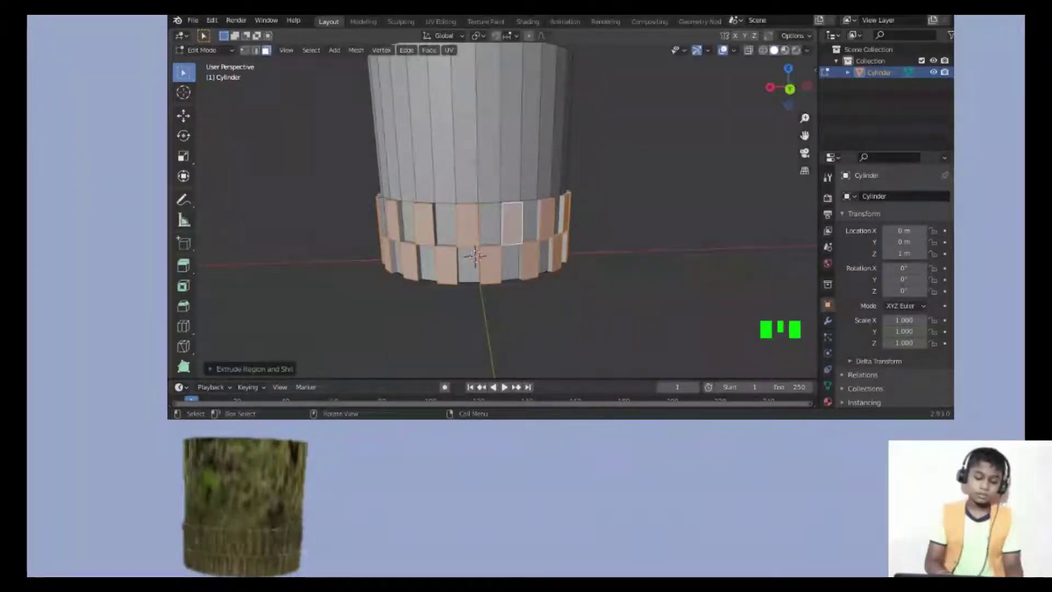
- Add two horizontal loop cuts to the upper row of raised blocks, slid to its top and bottom edges
{"action": "key", "text": "ctrl"}
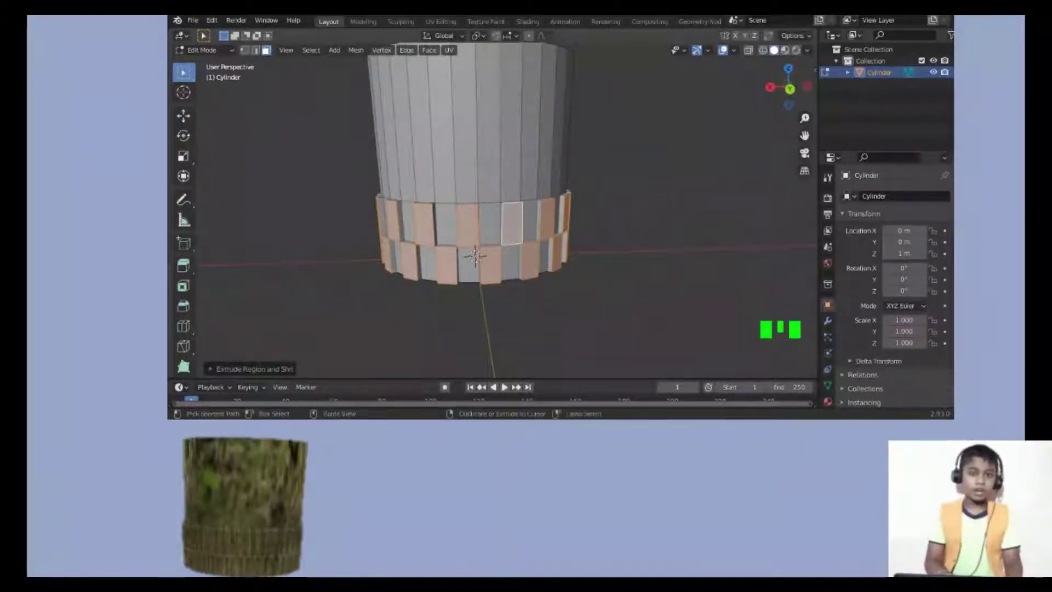
{"action": "key", "text": "ctrl+r"}
{"action": "left_click", "coordinate": [524, 217]}
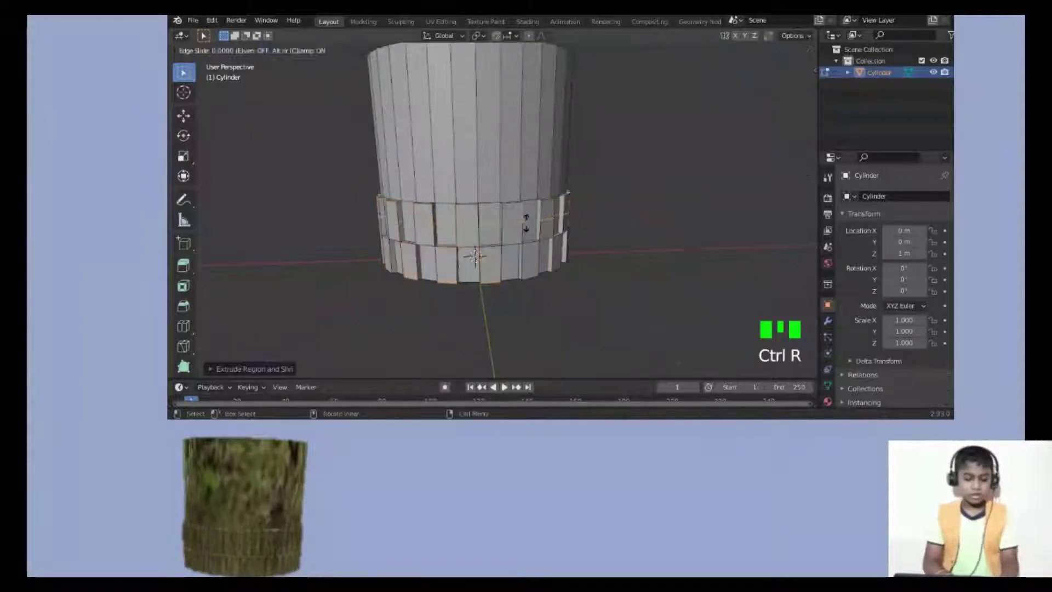
{"action": "left_click", "coordinate": [521, 198]}
{"action": "key", "text": "ctrl+r"}
{"action": "left_click", "coordinate": [520, 229]}
{"action": "left_click", "coordinate": [520, 264]}
- Add two horizontal loop cuts to the lower row of raised blocks, slid to its top and bottom edges
{"action": "key", "text": "ctrl+r"}
{"action": "left_click", "coordinate": [496, 241]}
{"action": "left_click", "coordinate": [493, 243]}
{"action": "key", "text": "ctrl+r"}
{"action": "left_click", "coordinate": [493, 243]}
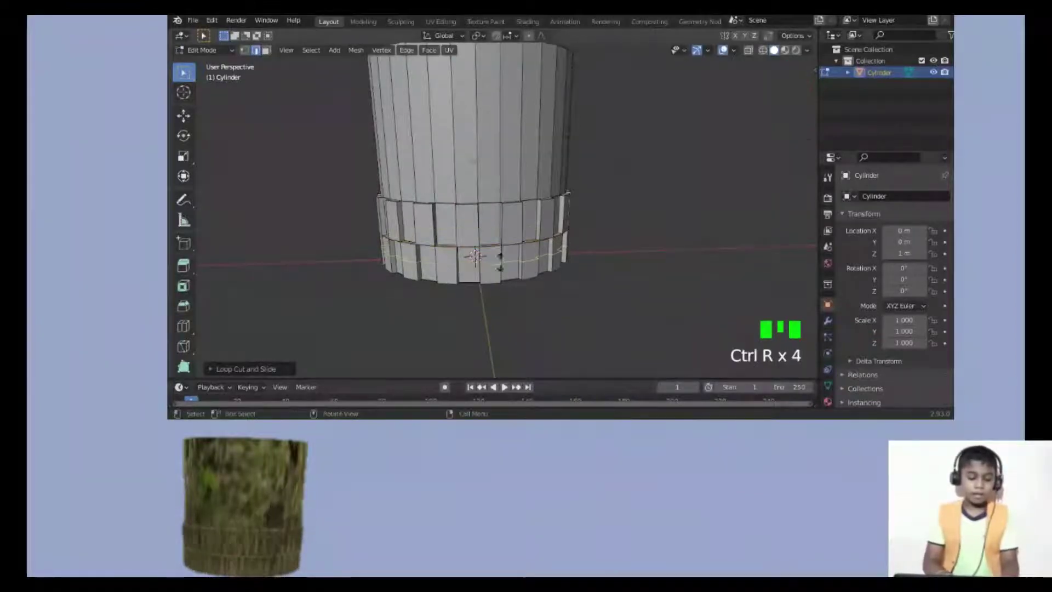
{"action": "left_click", "coordinate": [490, 306]}
- Return the cylinder from Edit Mode to Object Mode
{"action": "mouse_move", "coordinate": [788, 88]}
{"action": "left_mouse_down"}
{"action": "mouse_move", "coordinate": [802, 112]}
{"action": "mouse_move", "coordinate": [784, 88]}
{"action": "mouse_move", "coordinate": [790, 99]}
{"action": "left_mouse_up"}
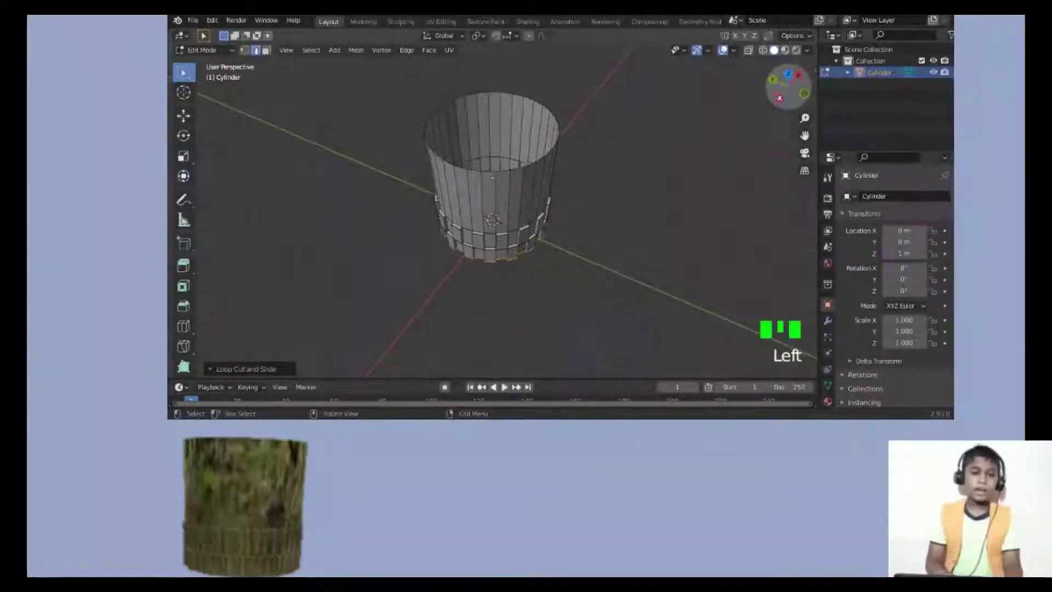
{"action": "left_click", "coordinate": [207, 50]}
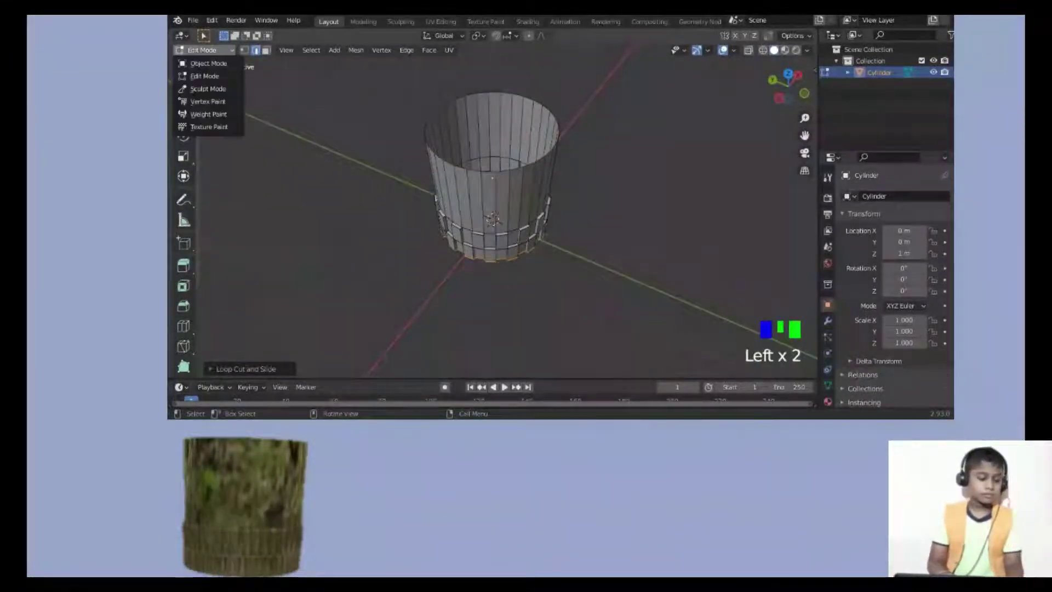
{"action": "left_click", "coordinate": [204, 62]}
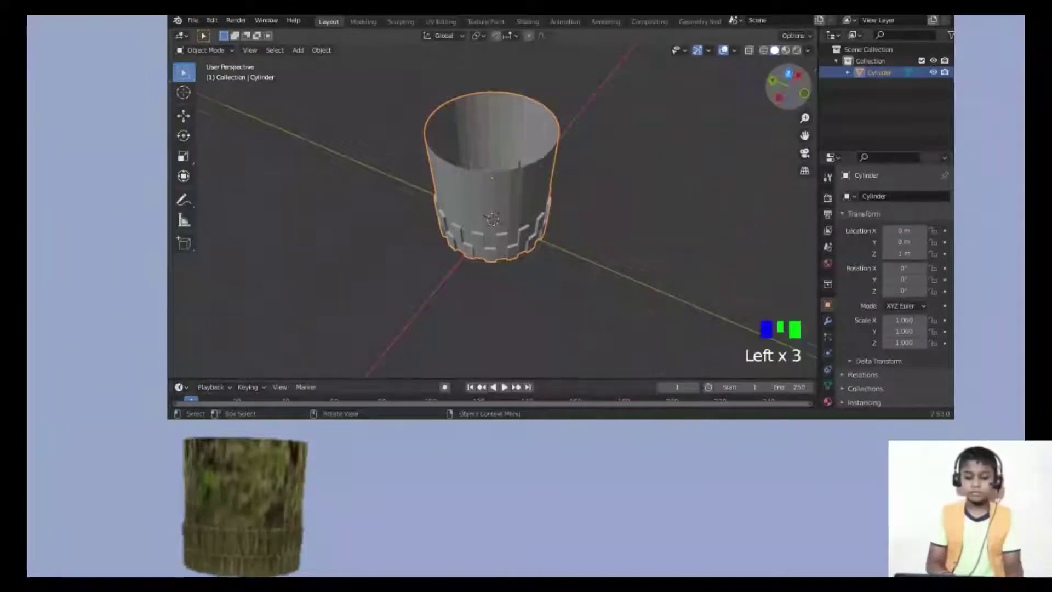
{"action": "left_click_drag", "start_coordinate": [789, 101], "coordinate": [791, 98]}
- Display the viewport in Material Preview shading and add a new material to the cylinder
{"action": "left_click", "coordinate": [827, 401]}
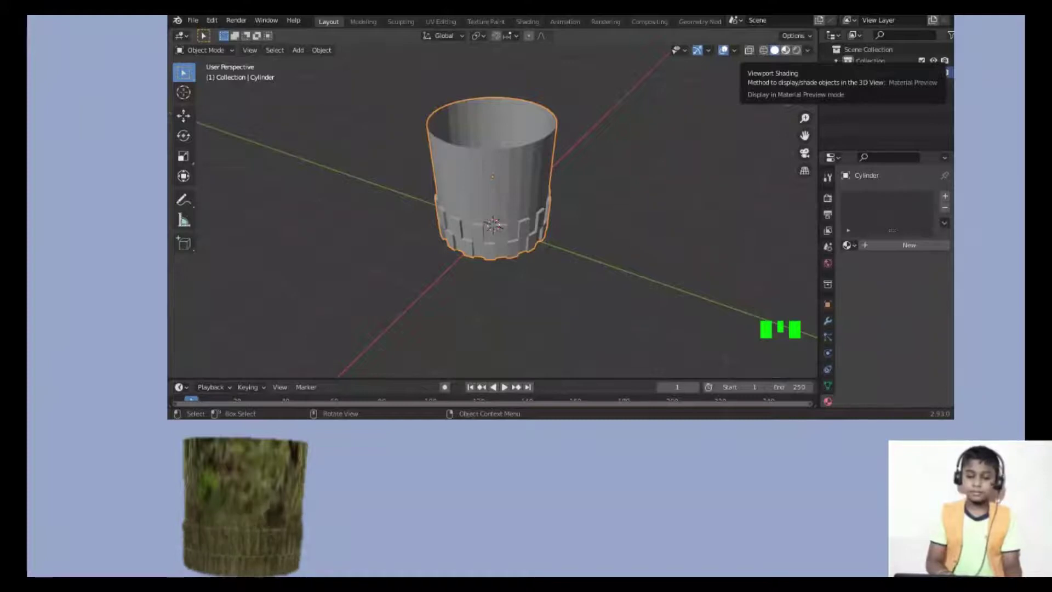
{"action": "left_click", "coordinate": [786, 50]}
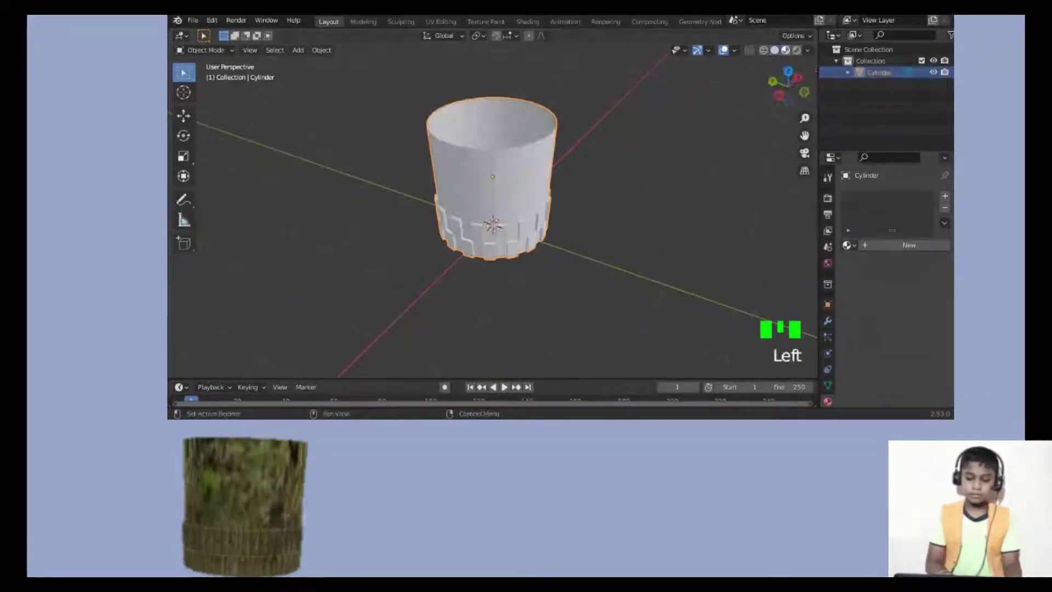
{"action": "left_click", "coordinate": [909, 245]}
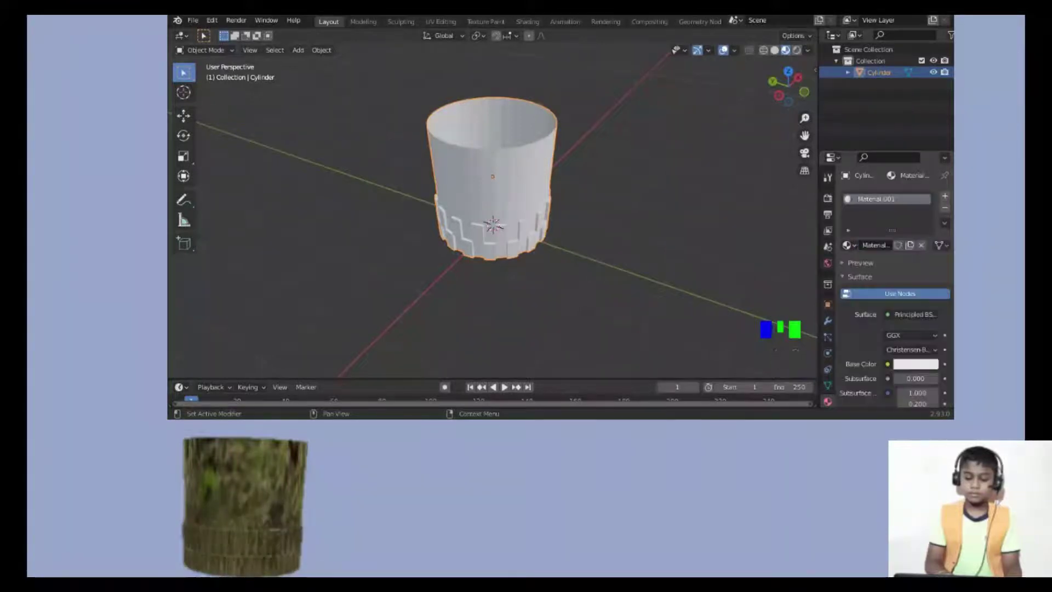
- Set the cylinder material's roughness to about 0.006 and its transmission to 1.000
{"action": "left_click_drag", "start_coordinate": [953, 214], "coordinate": [952, 276]}
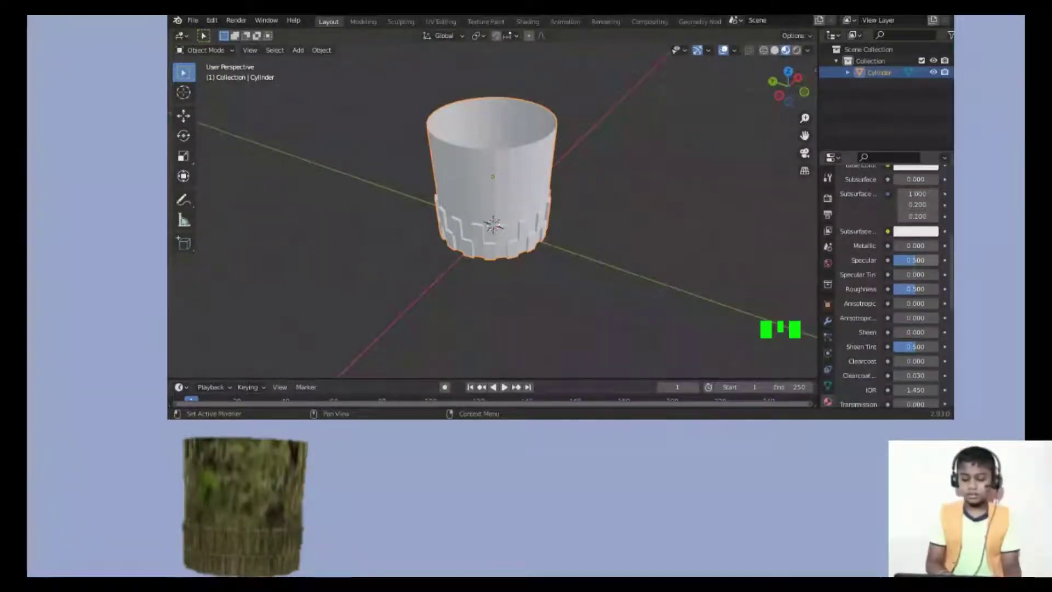
{"action": "left_click_drag", "start_coordinate": [915, 288], "coordinate": [906, 289]}
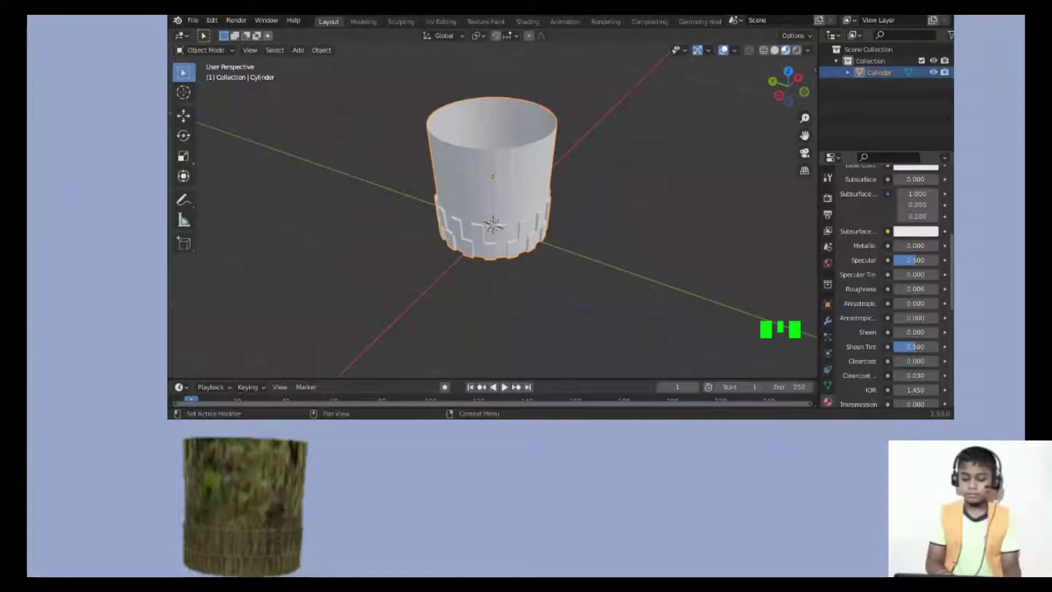
{"action": "left_click_drag", "start_coordinate": [905, 288], "coordinate": [901, 289]}
{"action": "scroll", "coordinate": [887, 274], "scroll_direction": "down", "scroll_amount": 3}
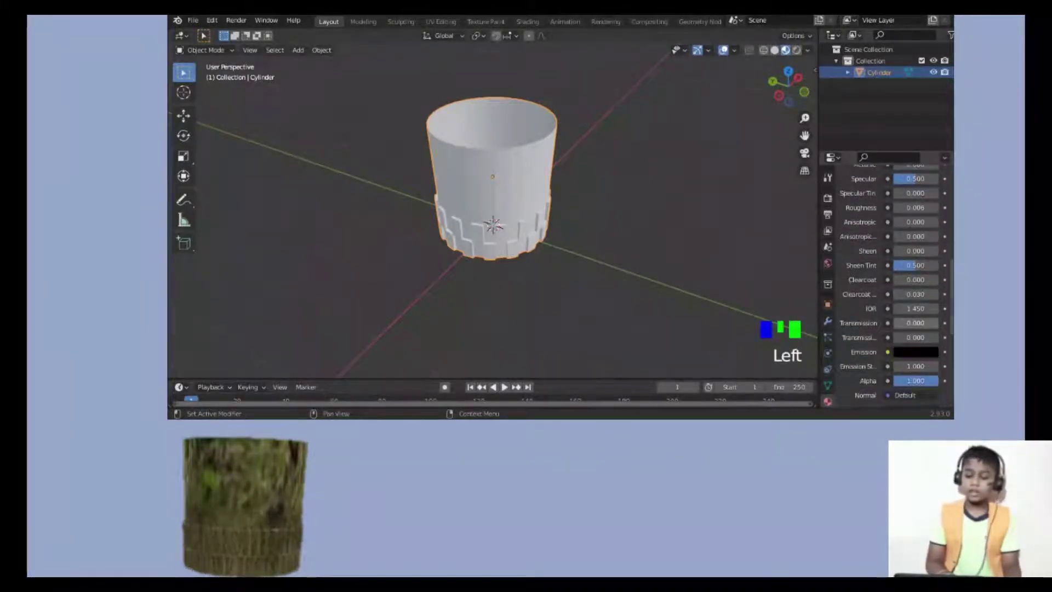
{"action": "left_click", "coordinate": [916, 323]}
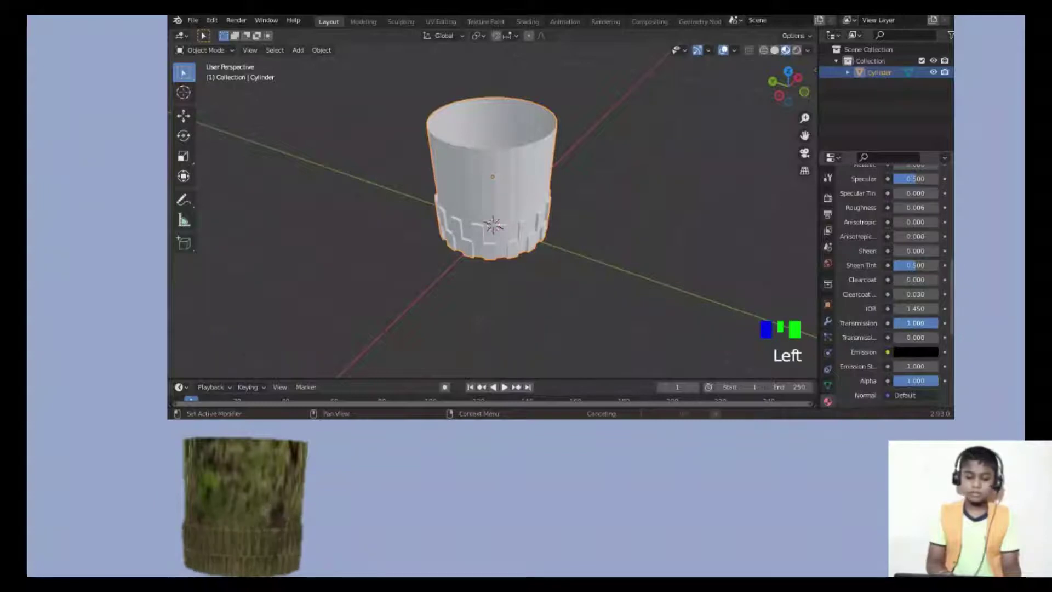
- Add a UV sphere, scale it down to about half size and raise it about 0.75 m along Z inside the glass
{"action": "mouse_move", "coordinate": [788, 82]}
{"action": "left_mouse_down"}
{"action": "mouse_move", "coordinate": [783, 137]}
{"action": "mouse_move", "coordinate": [787, 93]}
{"action": "mouse_move", "coordinate": [803, 88]}
{"action": "mouse_move", "coordinate": [783, 92]}
{"action": "left_mouse_up"}
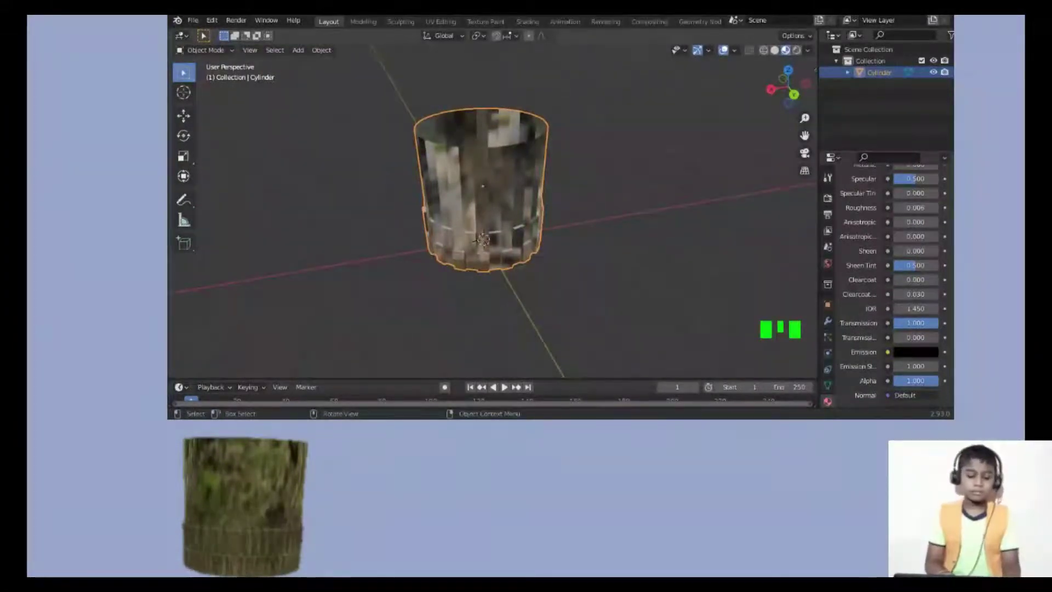
{"action": "left_click", "coordinate": [299, 50]}
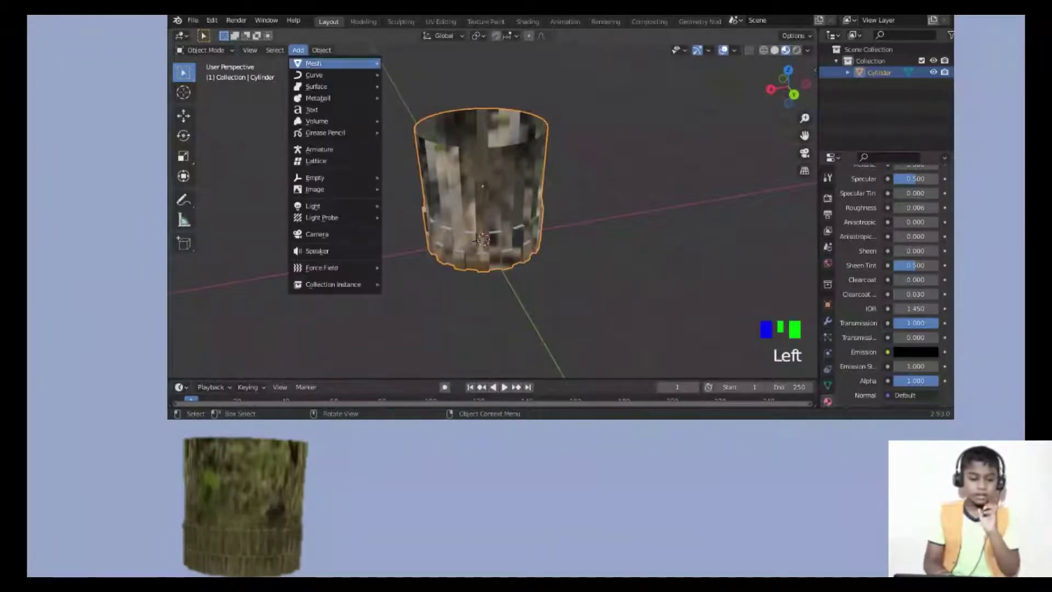
{"action": "mouse_move", "coordinate": [314, 63]}
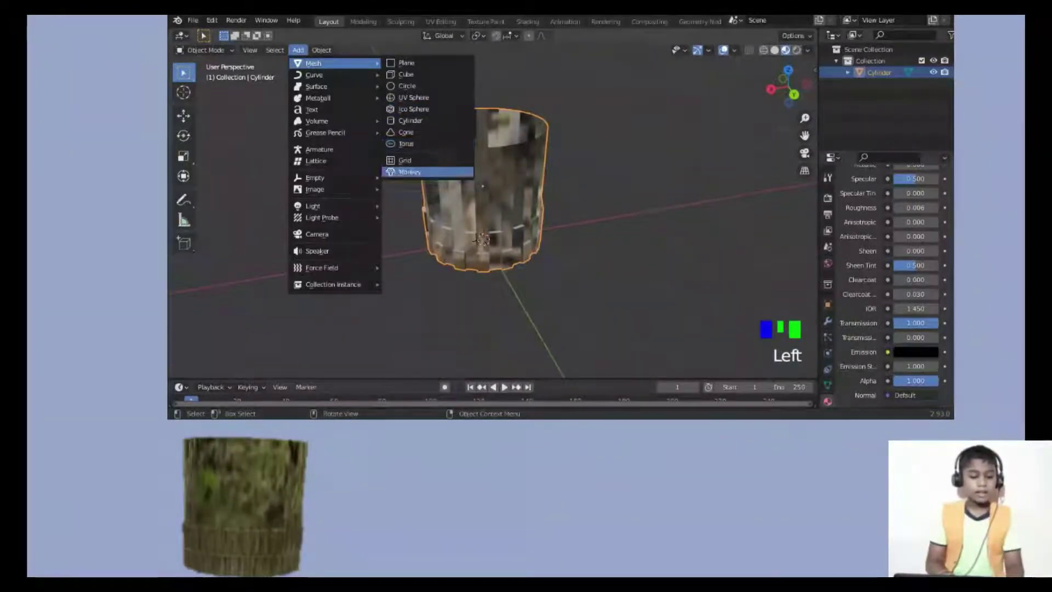
{"action": "left_click", "coordinate": [414, 97]}
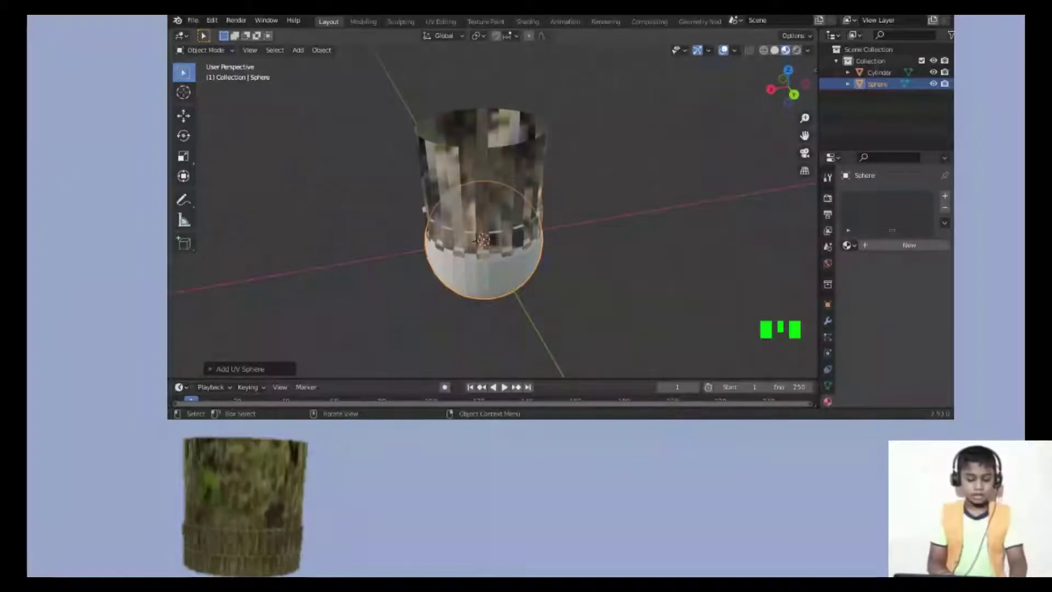
{"action": "key", "text": "s"}
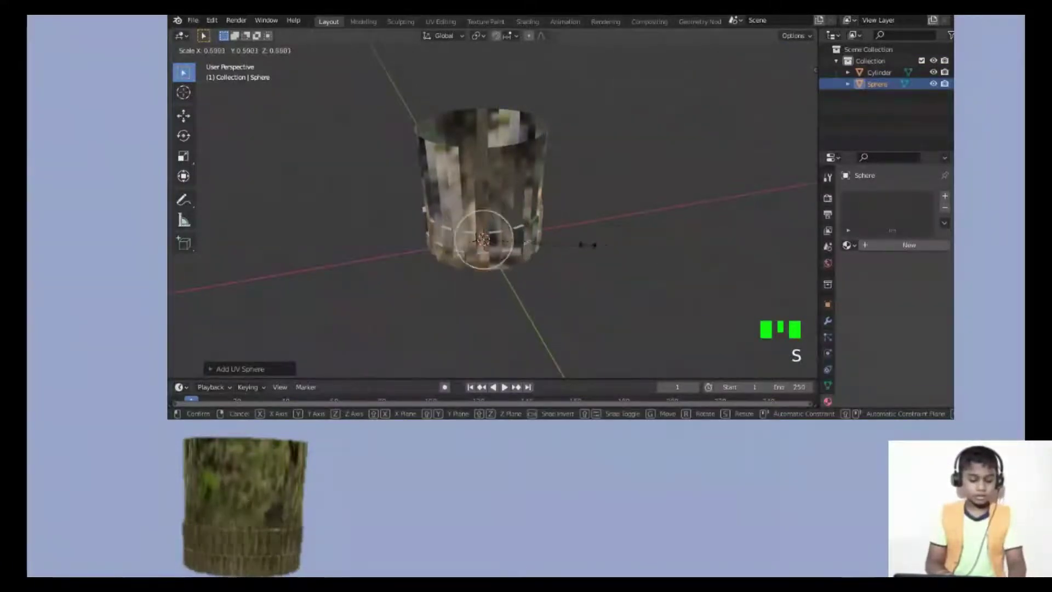
{"action": "left_click", "coordinate": [575, 244]}
{"action": "key", "text": "g"}
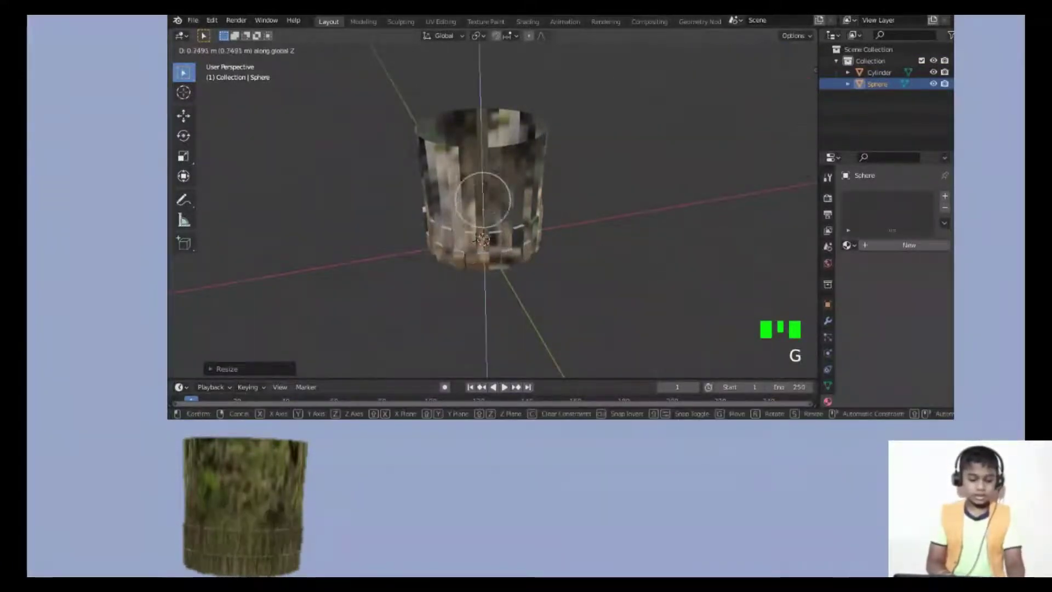
{"action": "key", "text": "Return"}
{"action": "mouse_move", "coordinate": [787, 88]}
{"action": "left_mouse_down"}
{"action": "mouse_move", "coordinate": [785, 68]}
{"action": "mouse_move", "coordinate": [792, 93]}
{"action": "mouse_move", "coordinate": [782, 107]}
{"action": "left_mouse_up"}
- Enable Screen Space Refraction in the settings of the cylinder's material
{"action": "left_click", "coordinate": [879, 72]}
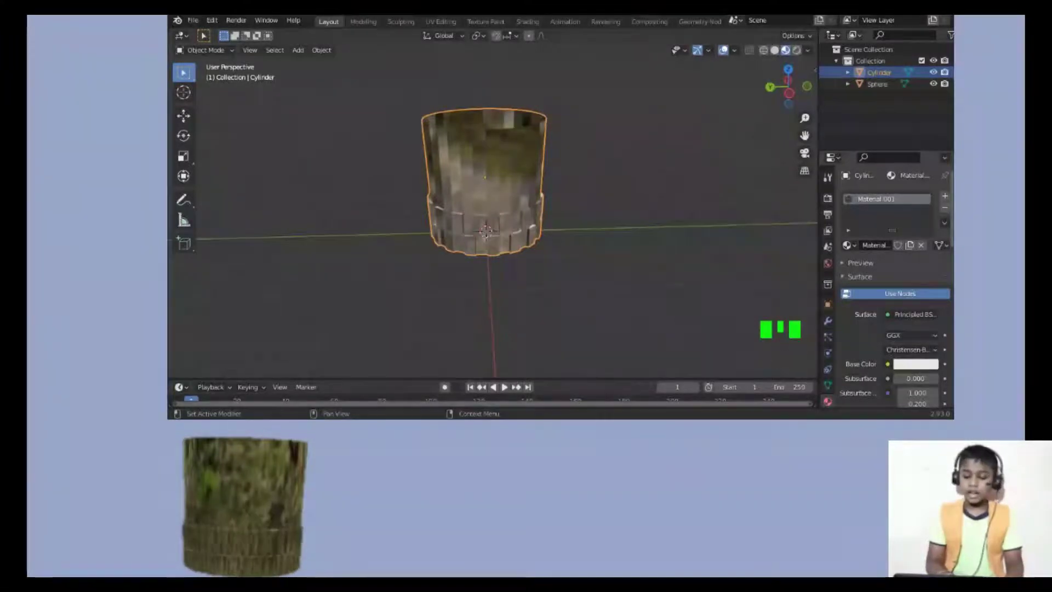
{"action": "left_click_drag", "start_coordinate": [951, 209], "coordinate": [952, 363]}
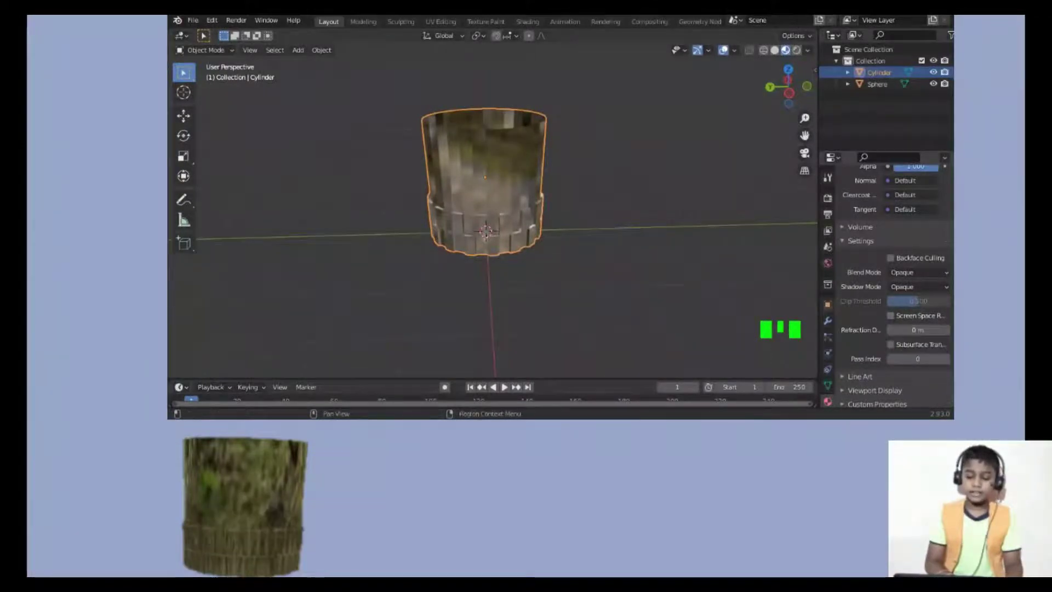
{"action": "left_click_drag", "start_coordinate": [819, 247], "coordinate": [766, 246]}
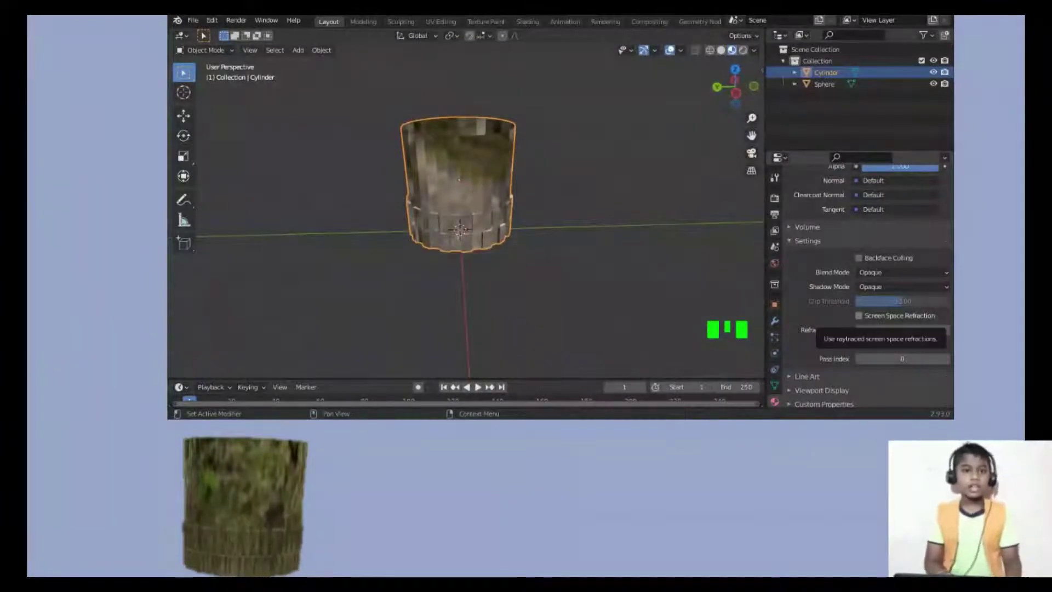
{"action": "left_click", "coordinate": [859, 316]}
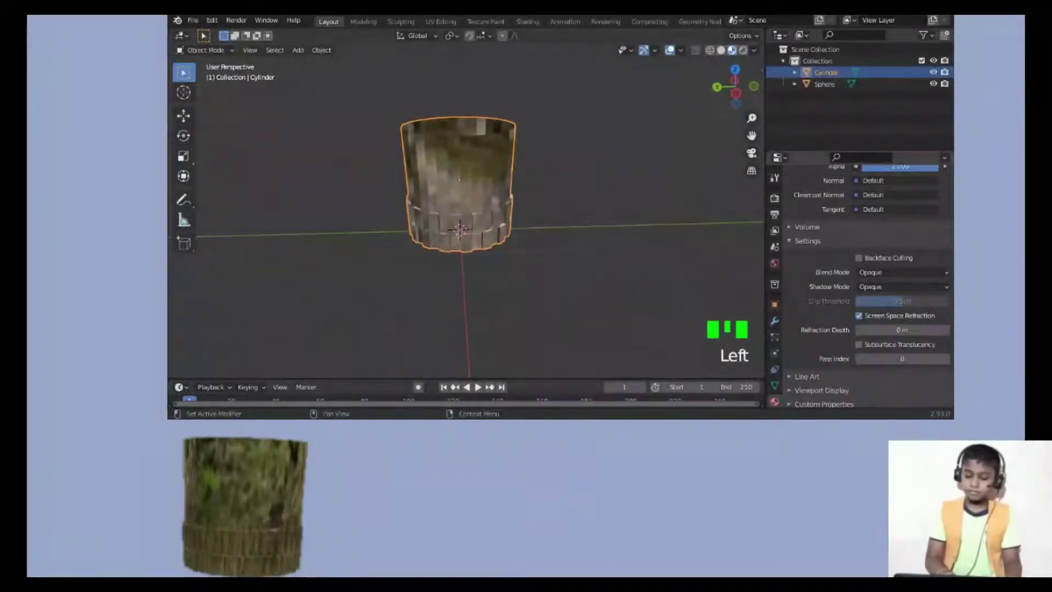
- Turn on Screen Space Reflections in the render settings, including its Refraction option
{"action": "left_click", "coordinate": [774, 198]}
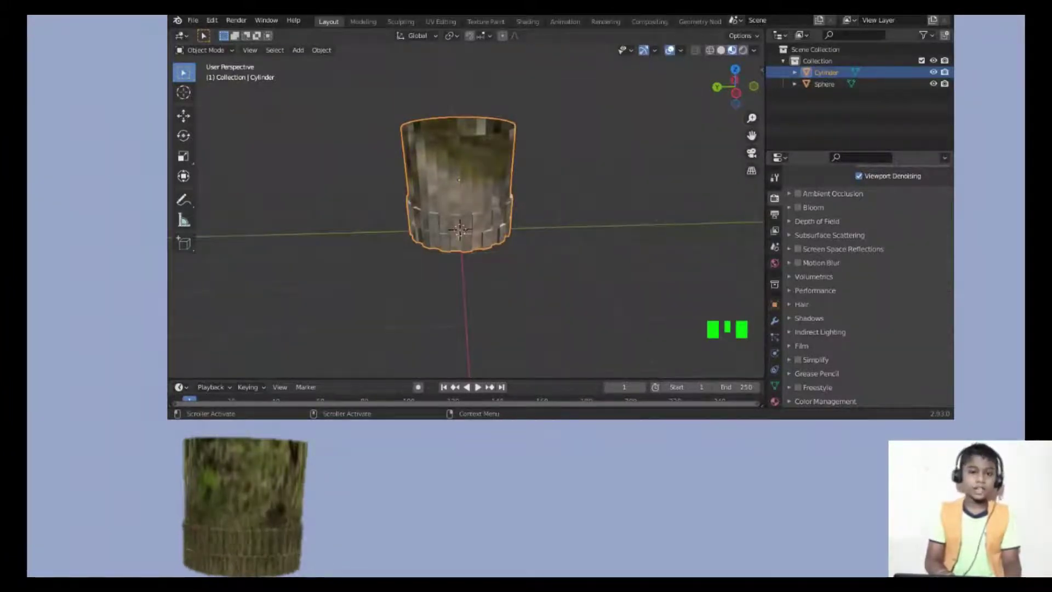
{"action": "left_click", "coordinate": [838, 249]}
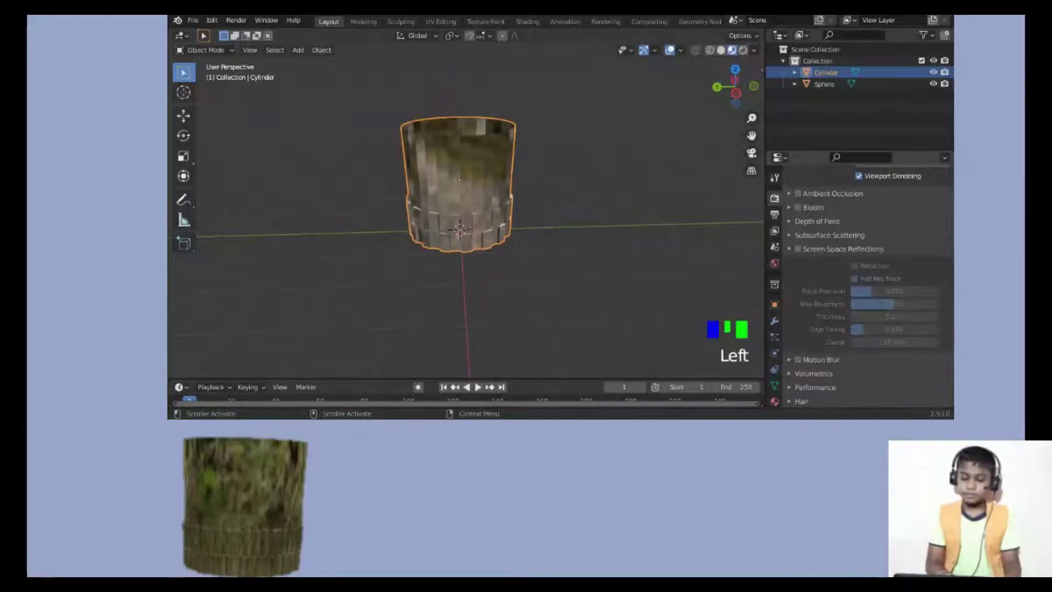
{"action": "left_click", "coordinate": [798, 249]}
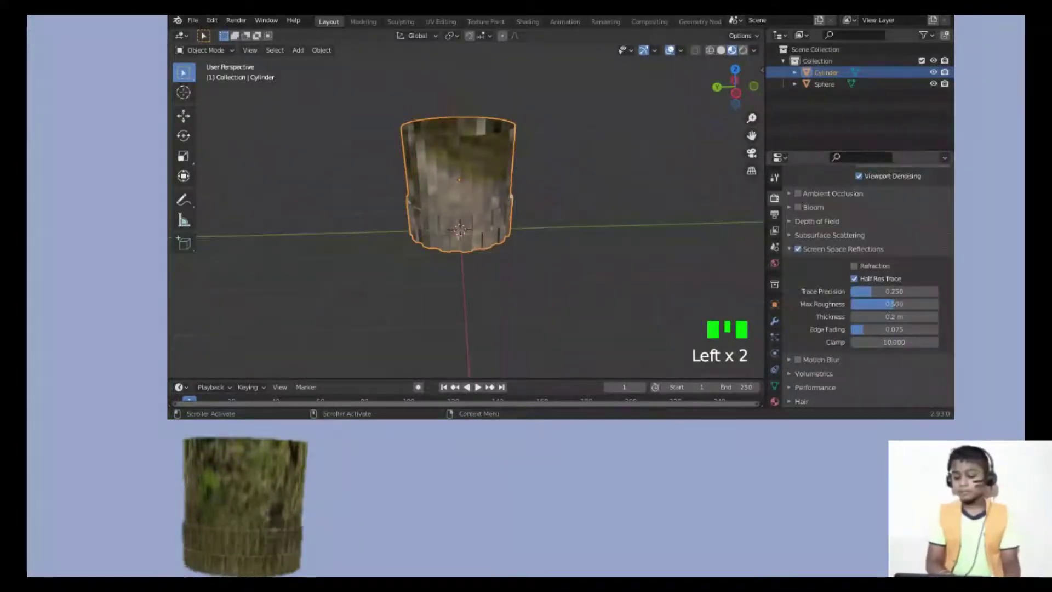
{"action": "left_click", "coordinate": [854, 265]}
- Delete the sphere inside the glass
{"action": "left_click_drag", "start_coordinate": [735, 86], "coordinate": [824, 109]}
{"action": "left_click", "coordinate": [882, 83]}
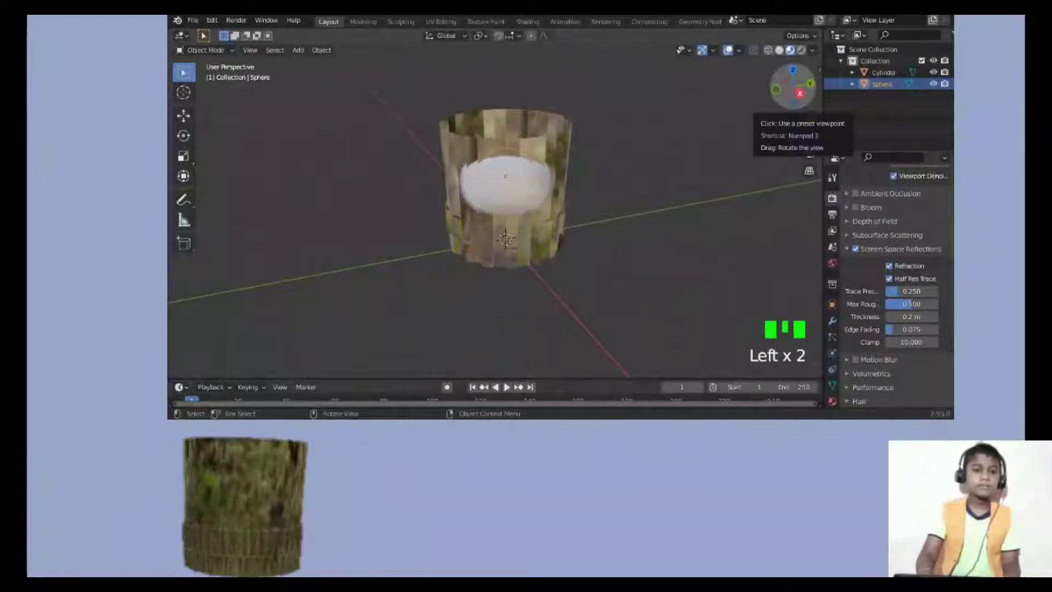
{"action": "key", "text": "Delete"}
{"action": "mouse_move", "coordinate": [789, 82]}
{"action": "left_mouse_down"}
{"action": "mouse_move", "coordinate": [795, 101]}
{"action": "mouse_move", "coordinate": [778, 90]}
{"action": "mouse_move", "coordinate": [793, 87]}
{"action": "mouse_move", "coordinate": [798, 99]}
{"action": "left_mouse_up"}
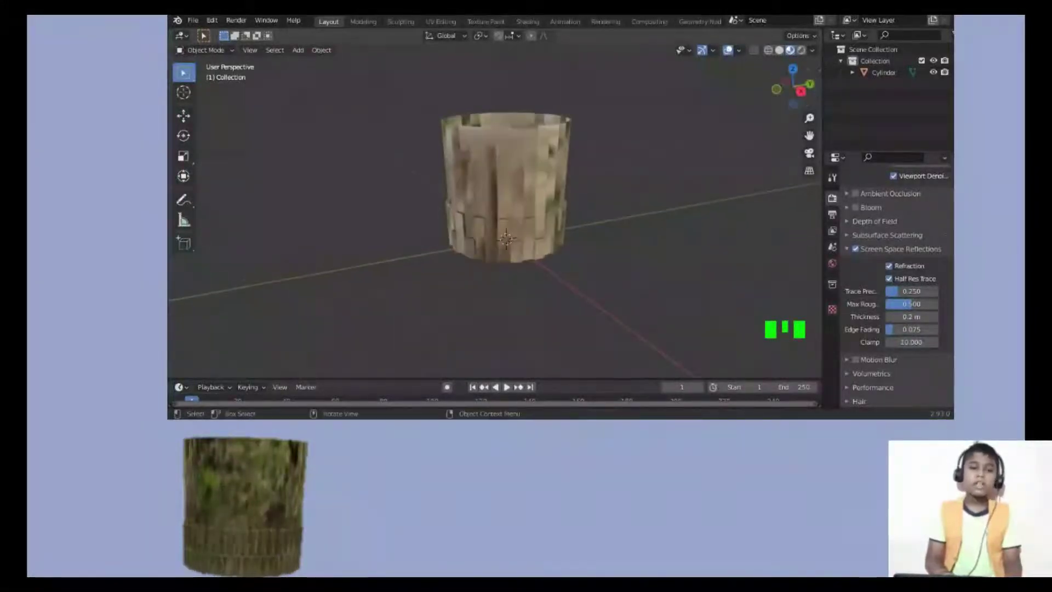
- Add a Subdivision Surface modifier to the cylinder
{"action": "left_click_drag", "start_coordinate": [418, 142], "coordinate": [615, 248]}
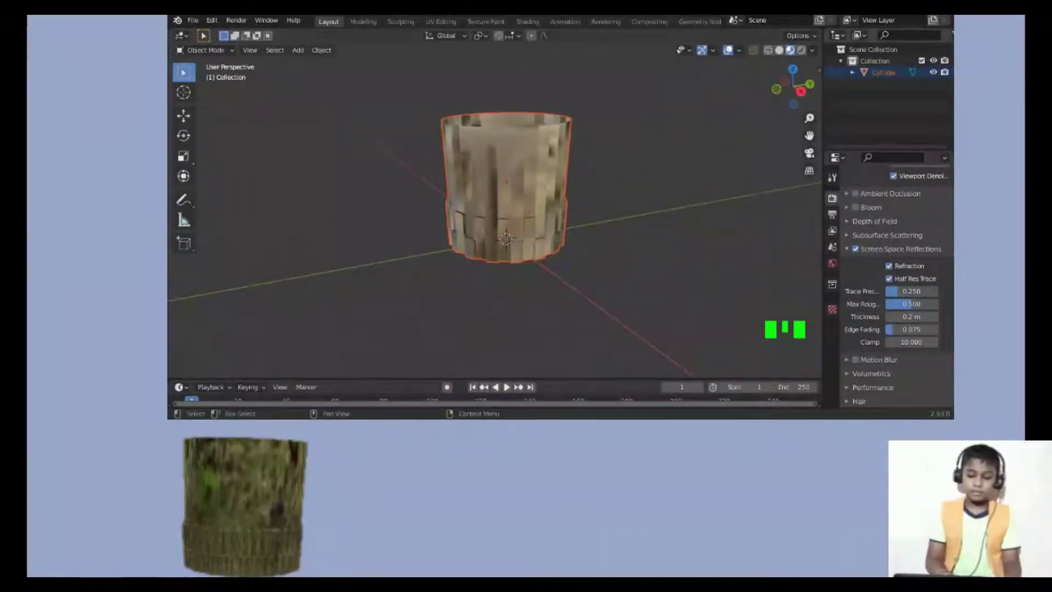
{"action": "left_click", "coordinate": [884, 72]}
{"action": "left_click", "coordinate": [833, 320]}
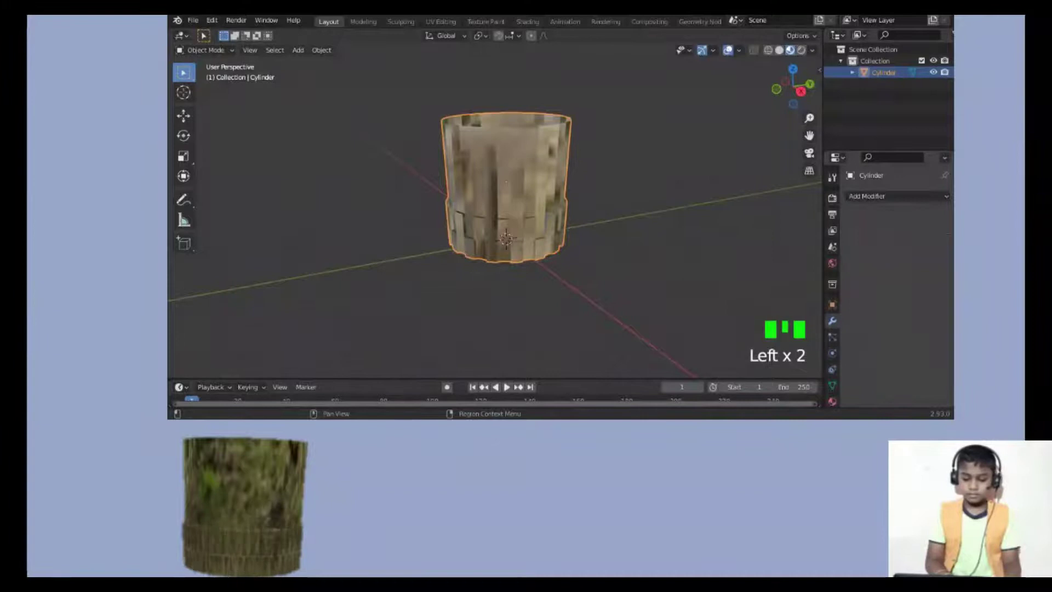
{"action": "left_click", "coordinate": [897, 196]}
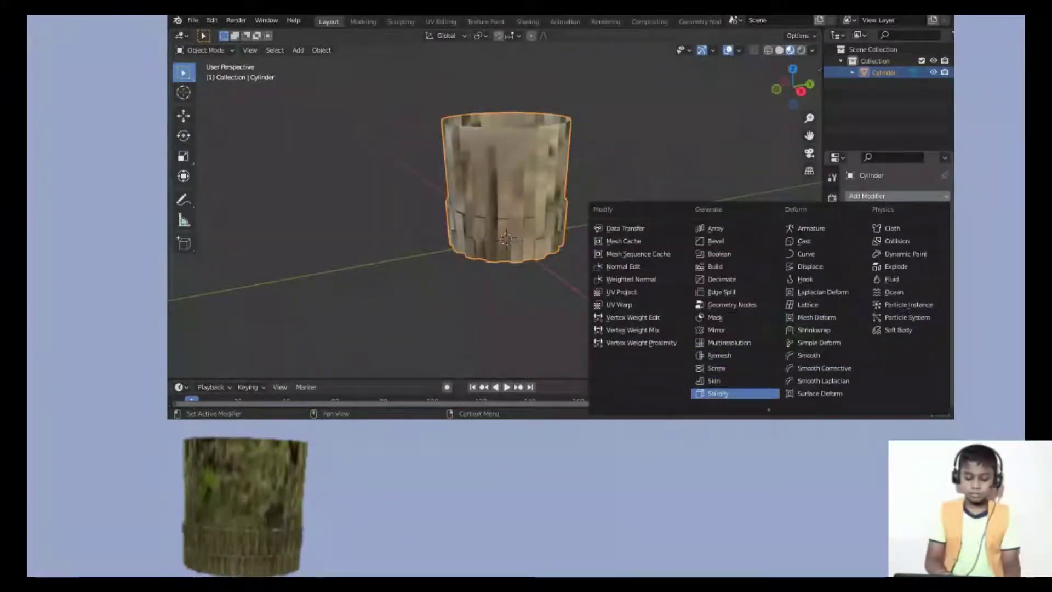
{"action": "scroll", "coordinate": [718, 392], "scroll_direction": "down", "scroll_amount": 4}
{"action": "left_click", "coordinate": [734, 352]}
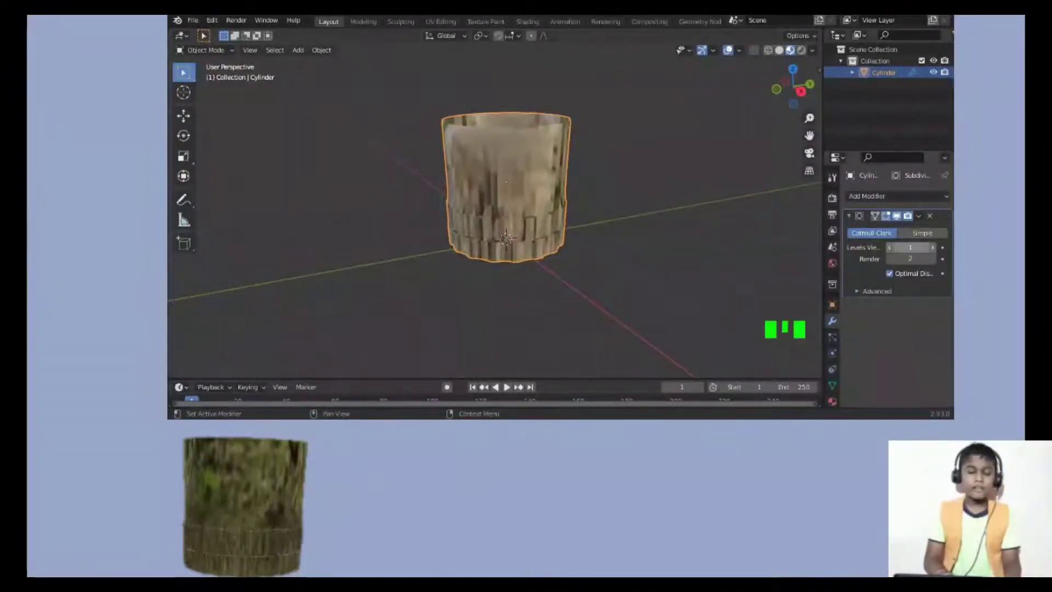
- Set the Subdivision Surface modifier's viewport and render levels both to 6
{"action": "left_click", "coordinate": [892, 247]}
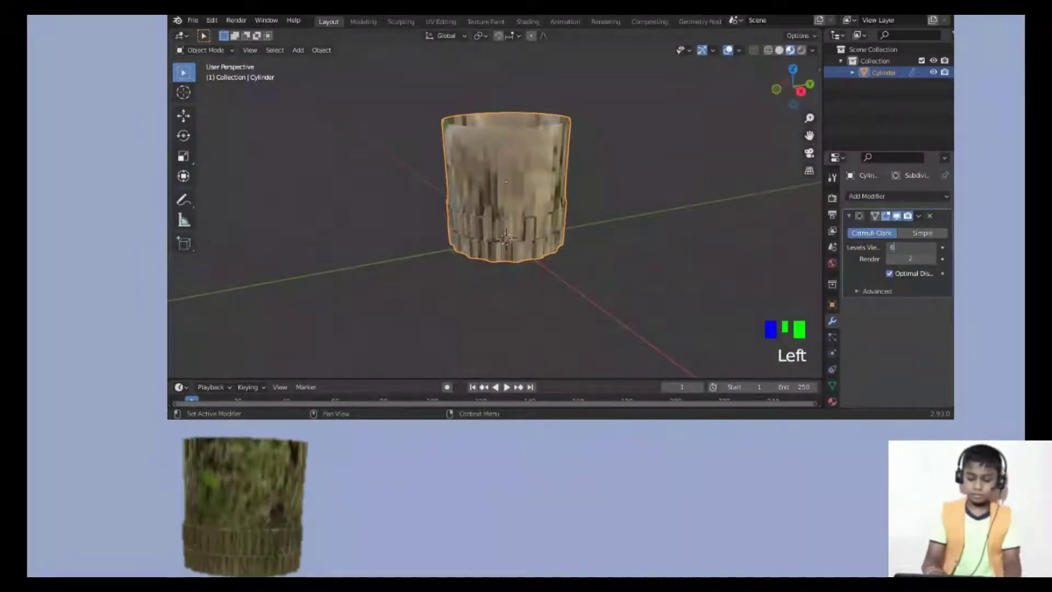
{"action": "key", "text": "Return"}
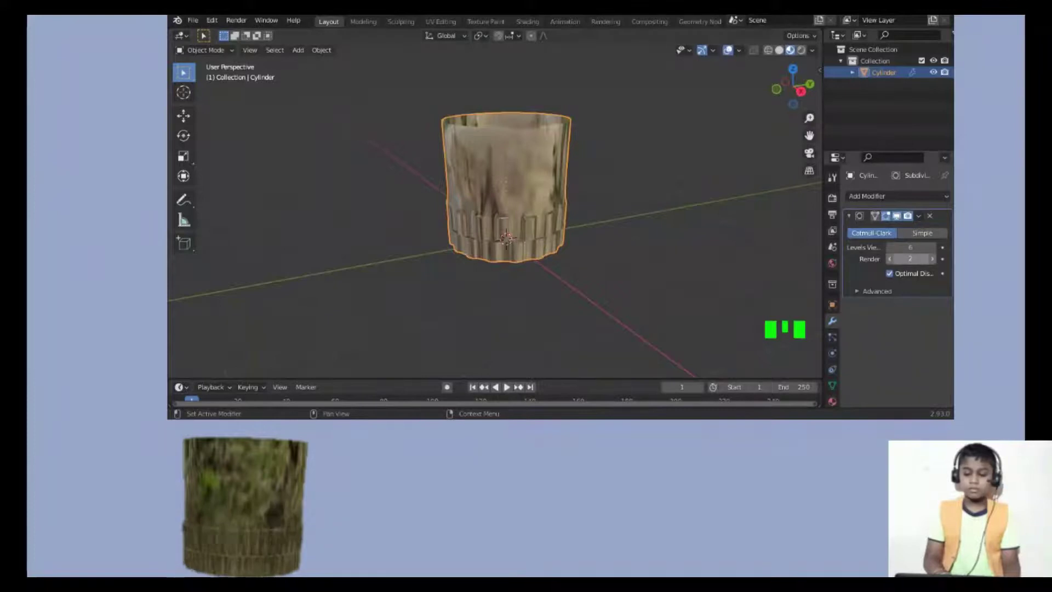
{"action": "left_click", "coordinate": [910, 259]}
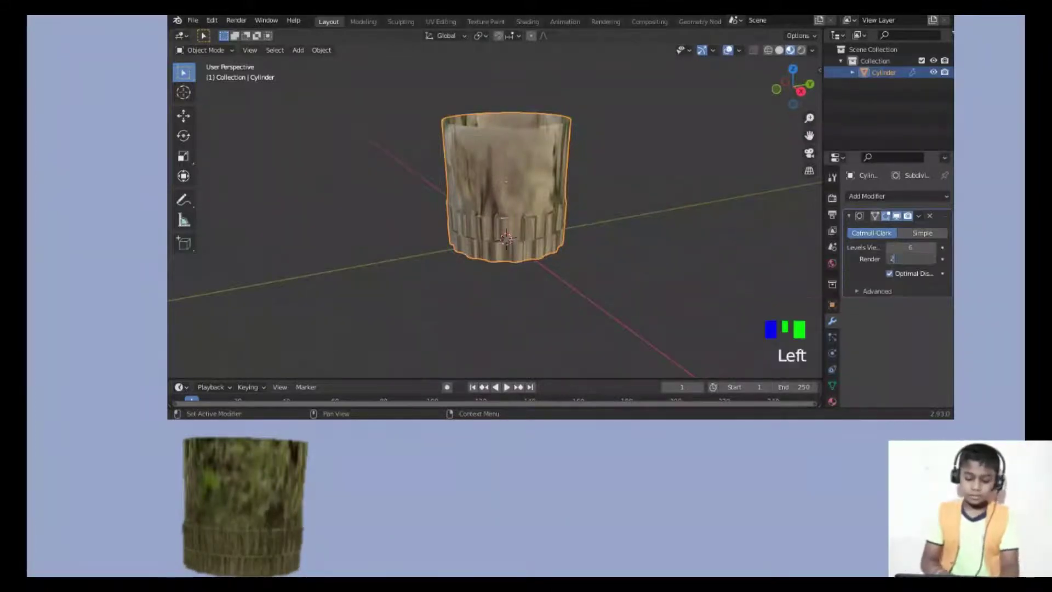
{"action": "key", "text": "Return"}
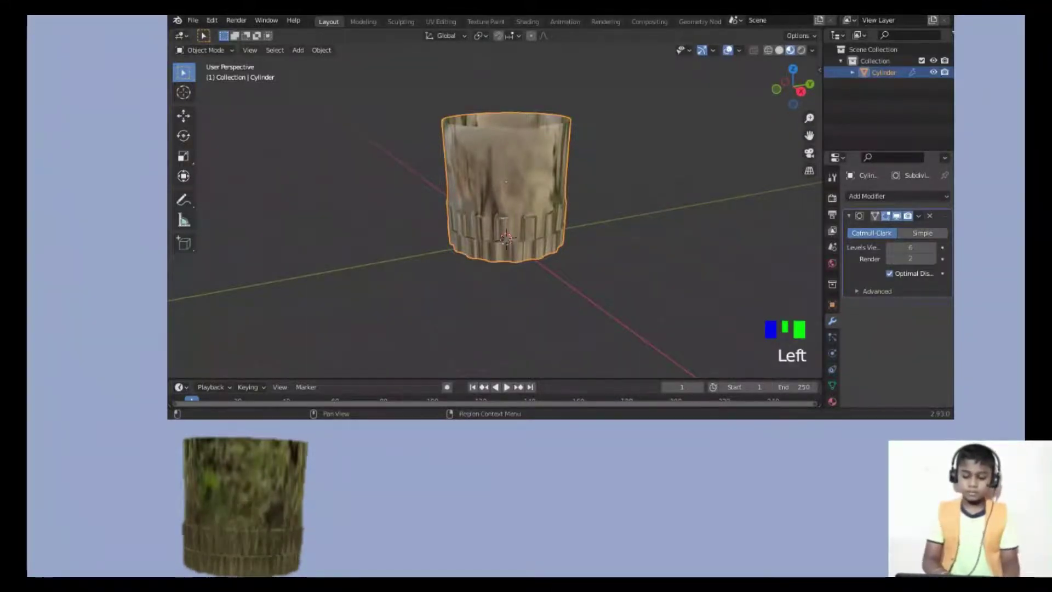
{"action": "left_click_drag", "start_coordinate": [910, 258], "coordinate": [931, 258]}
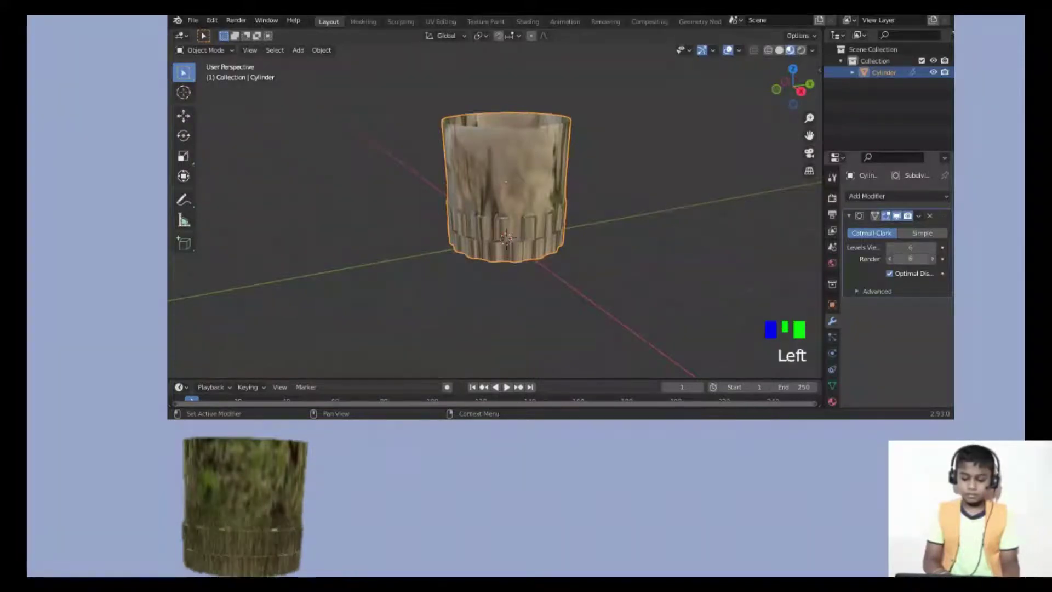
- Display the viewport in Rendered shading and assign a Voronoi Texture to the world background color
{"action": "mouse_move", "coordinate": [793, 88]}
{"action": "left_mouse_down"}
{"action": "mouse_move", "coordinate": [800, 104]}
{"action": "mouse_move", "coordinate": [794, 87]}
{"action": "left_mouse_up"}
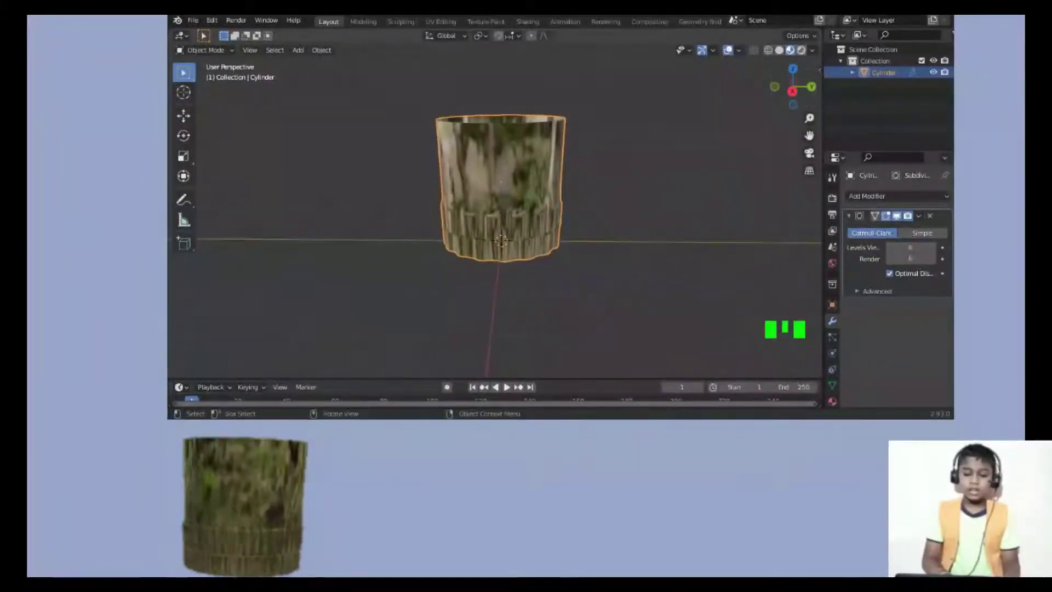
{"action": "left_click", "coordinate": [801, 50]}
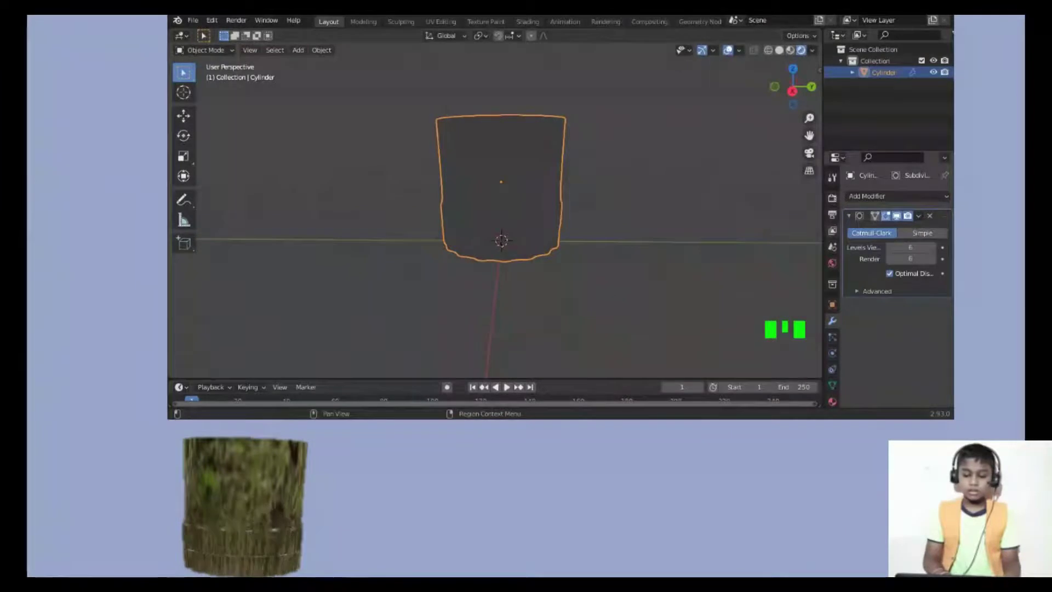
{"action": "left_click", "coordinate": [832, 263]}
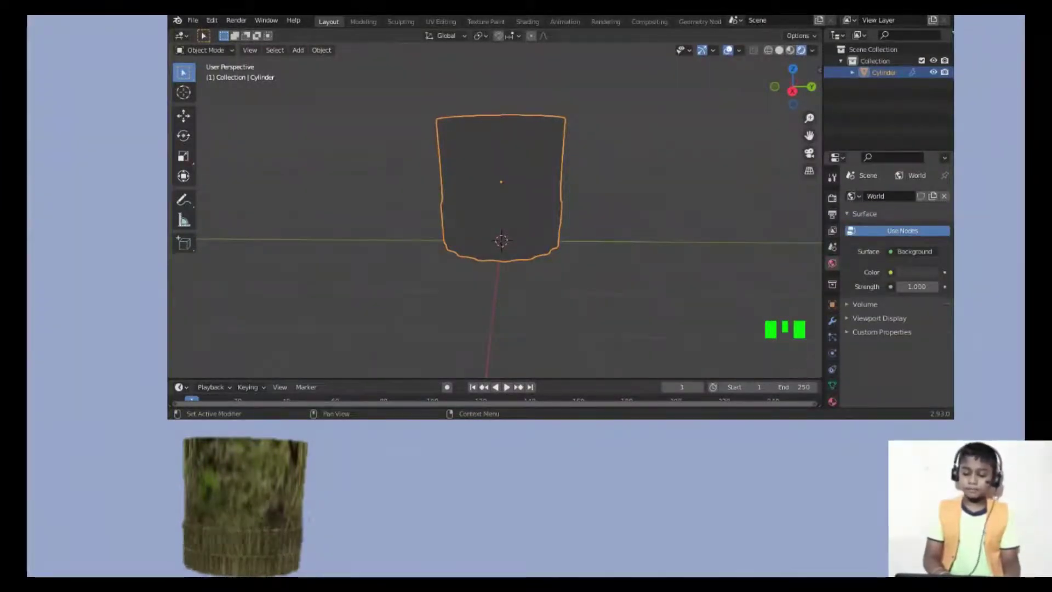
{"action": "left_click", "coordinate": [891, 273]}
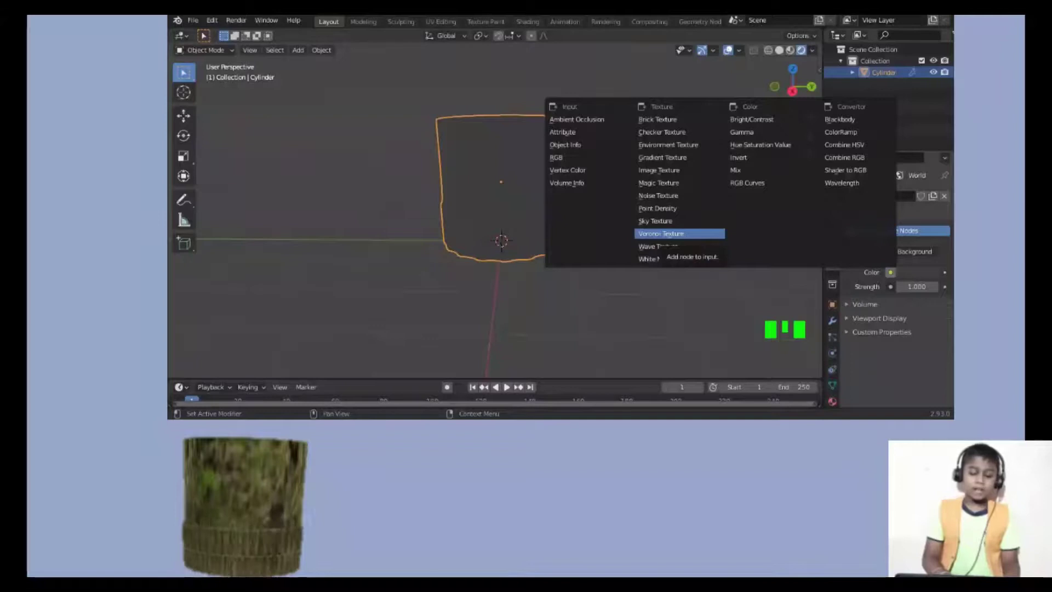
{"action": "left_click", "coordinate": [660, 233]}
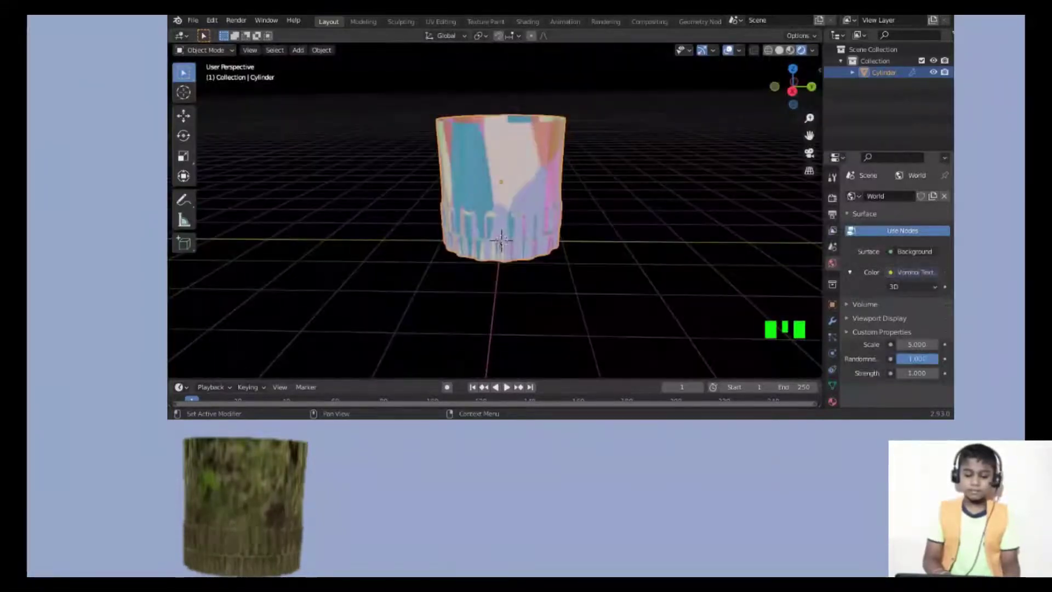
- Lower the world background's strength to 0.300
{"action": "left_click_drag", "start_coordinate": [793, 87], "coordinate": [762, 90]}
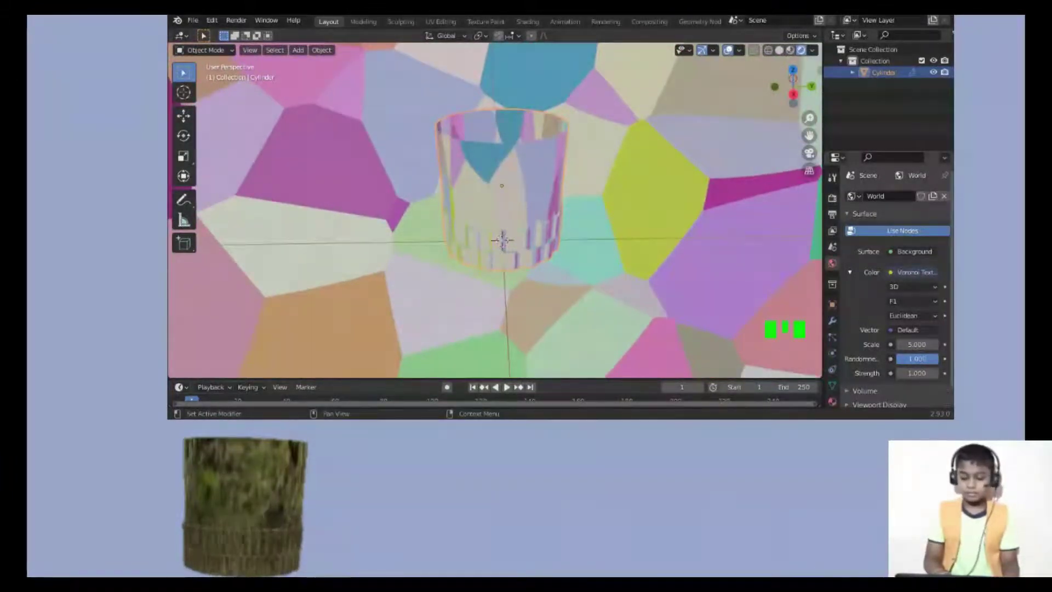
{"action": "left_click_drag", "start_coordinate": [926, 373], "coordinate": [906, 373]}
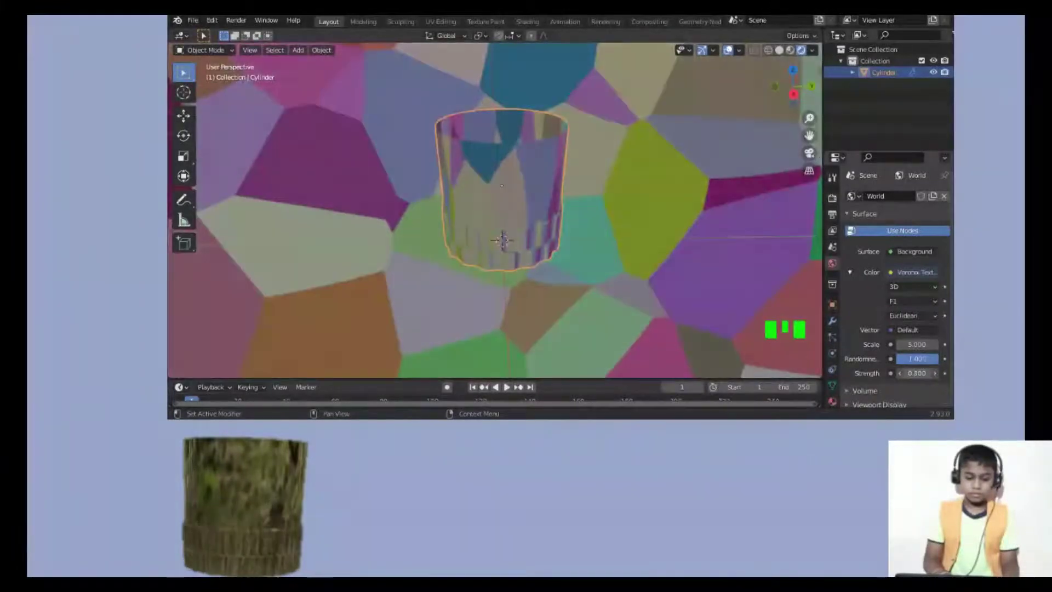
{"action": "mouse_move", "coordinate": [793, 82]}
{"action": "left_mouse_down"}
{"action": "mouse_move", "coordinate": [767, 84]}
{"action": "mouse_move", "coordinate": [771, 55]}
{"action": "mouse_move", "coordinate": [803, 92]}
{"action": "left_mouse_up"}
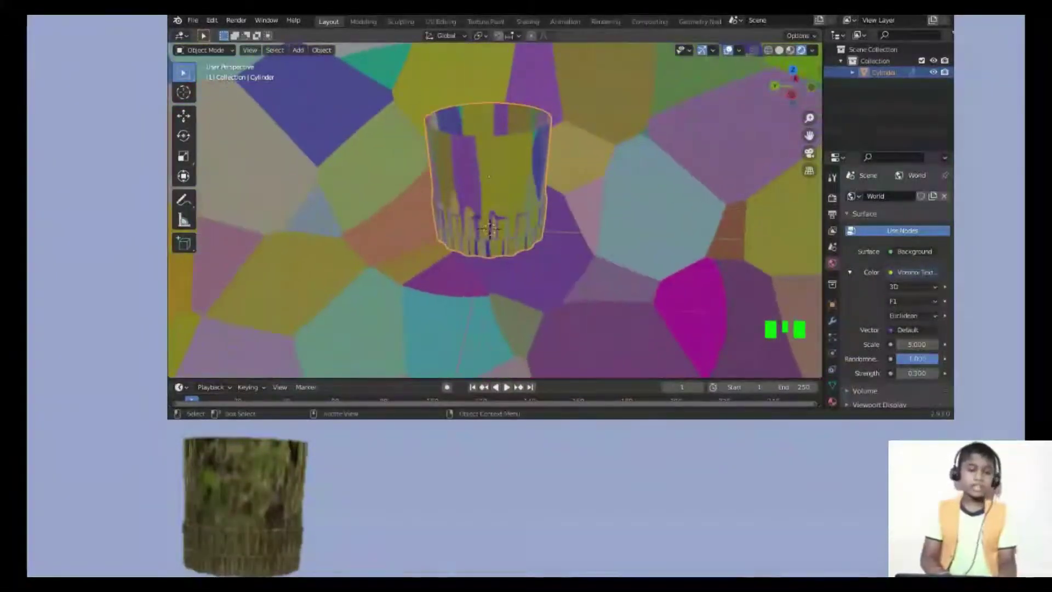
- Add a camera to the scene, look through it, and lock the camera to the view
{"action": "key", "text": "shift+a"}
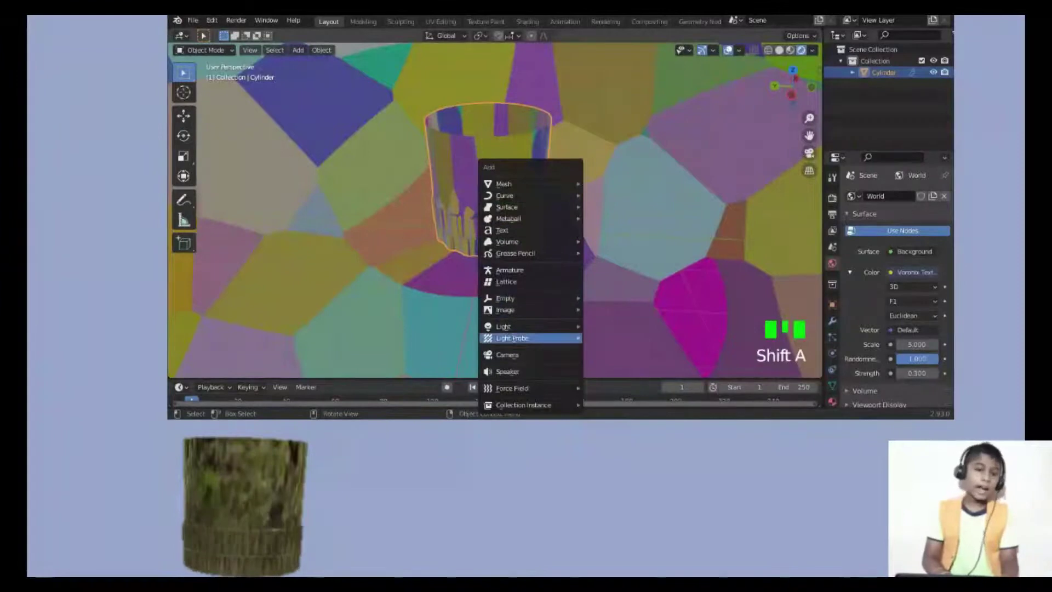
{"action": "left_click", "coordinate": [507, 354]}
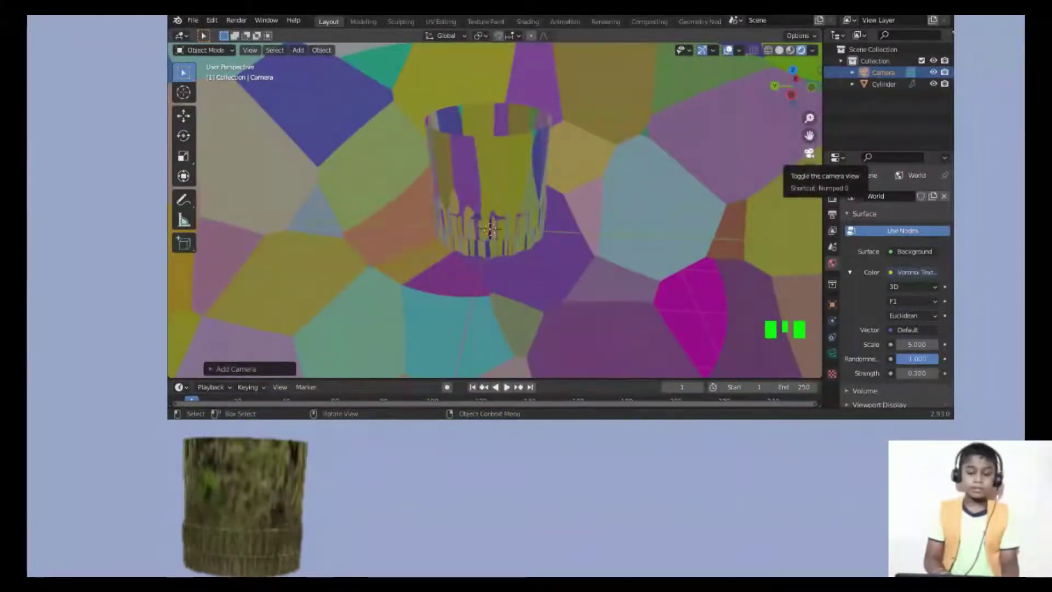
{"action": "left_click", "coordinate": [809, 153]}
{"action": "key", "text": "n"}
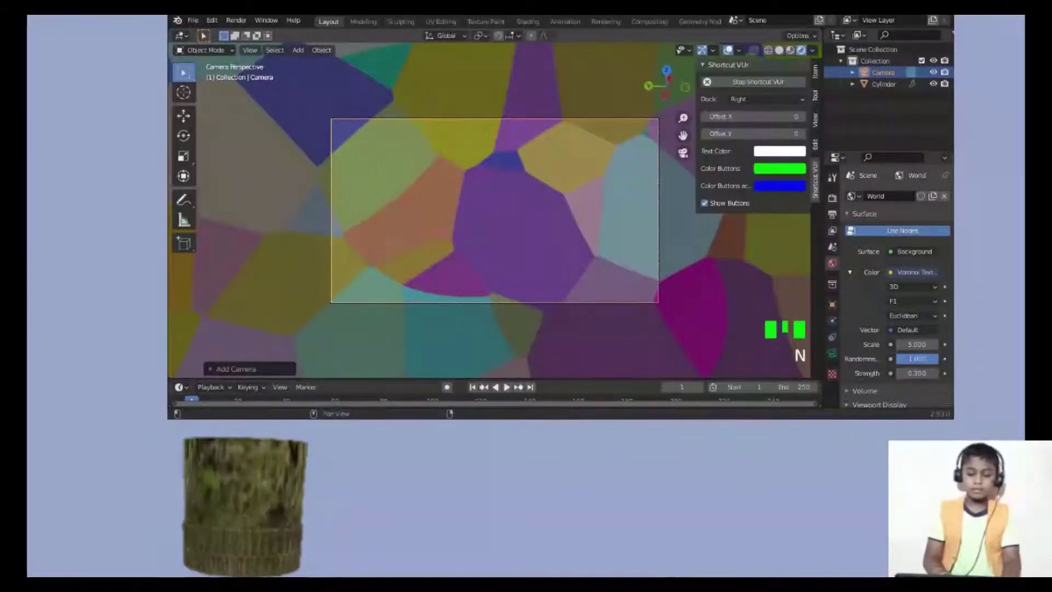
{"action": "left_click", "coordinate": [815, 119]}
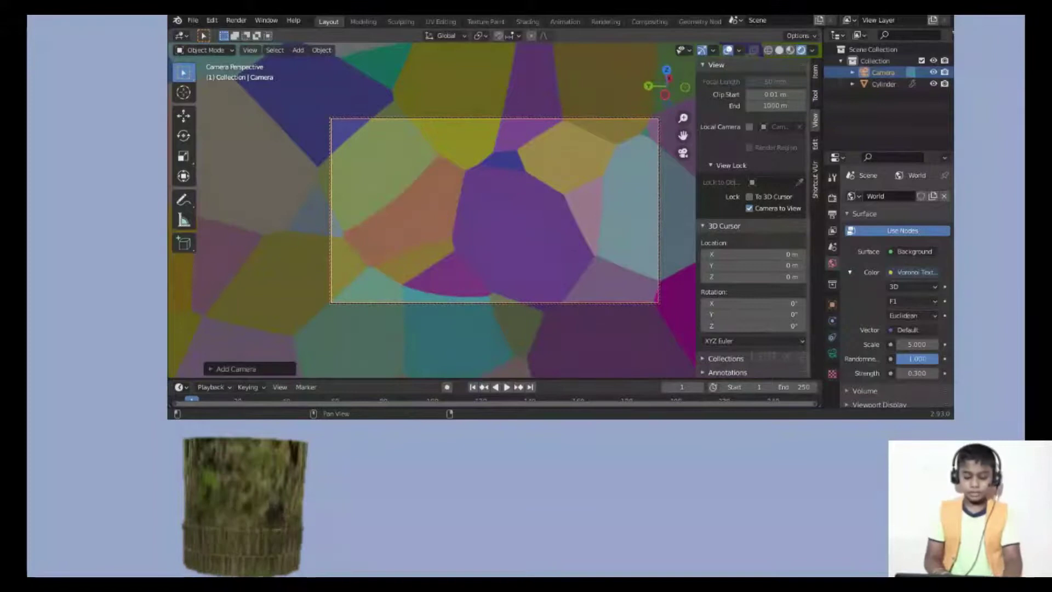
{"action": "key", "text": "n"}
- Navigate the locked camera so the whole glass fits inside the camera frame, seen from slightly above
{"action": "left_click_drag", "start_coordinate": [493, 211], "coordinate": [494, 209]}
{"action": "left_click_drag", "start_coordinate": [810, 136], "coordinate": [798, 191]}
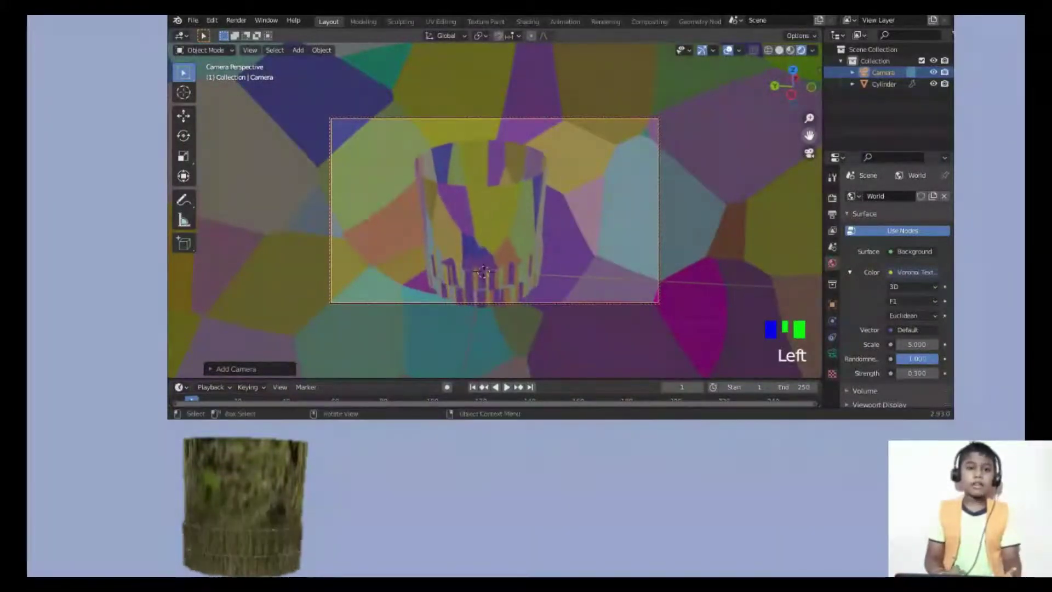
{"action": "left_click_drag", "start_coordinate": [809, 135], "coordinate": [824, 134]}
{"action": "left_click_drag", "start_coordinate": [792, 86], "coordinate": [800, 90]}
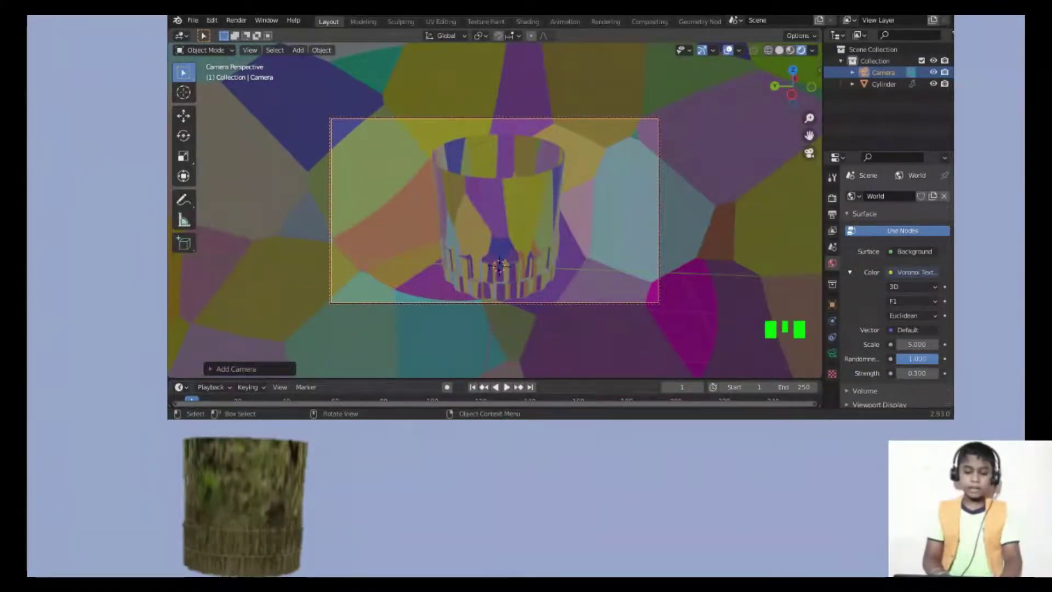
- Turn off the Camera to View lock and orbit out of the camera view
{"action": "key", "text": "n"}
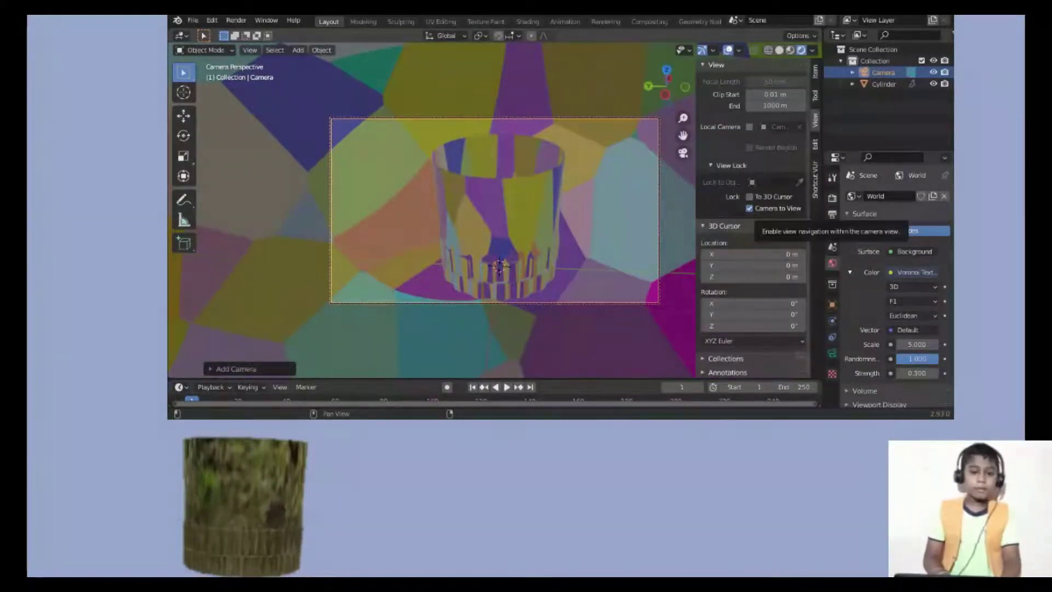
{"action": "left_click", "coordinate": [749, 209]}
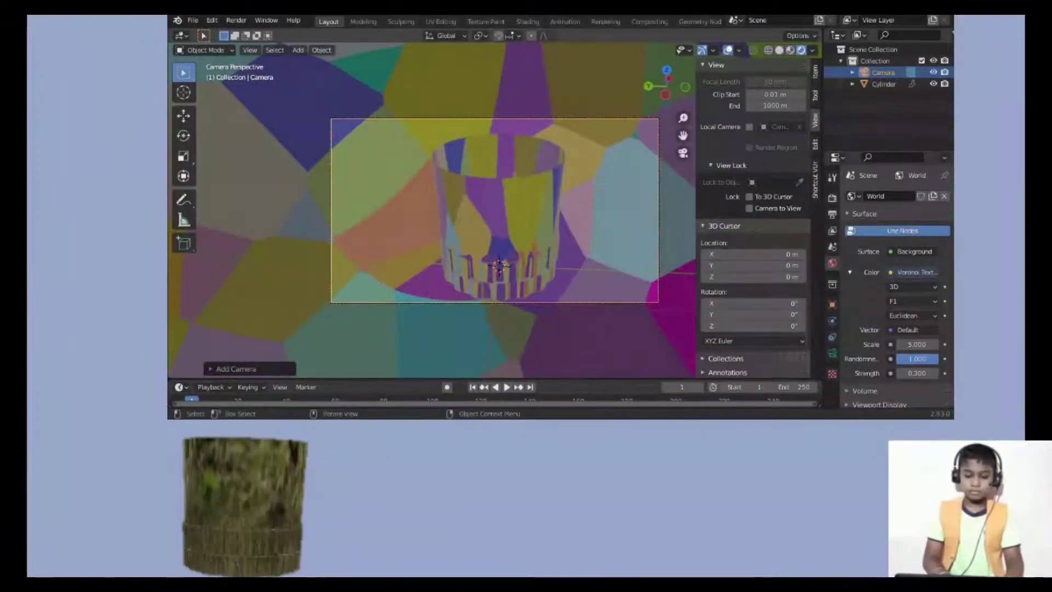
{"action": "left_click_drag", "start_coordinate": [666, 86], "coordinate": [651, 116]}
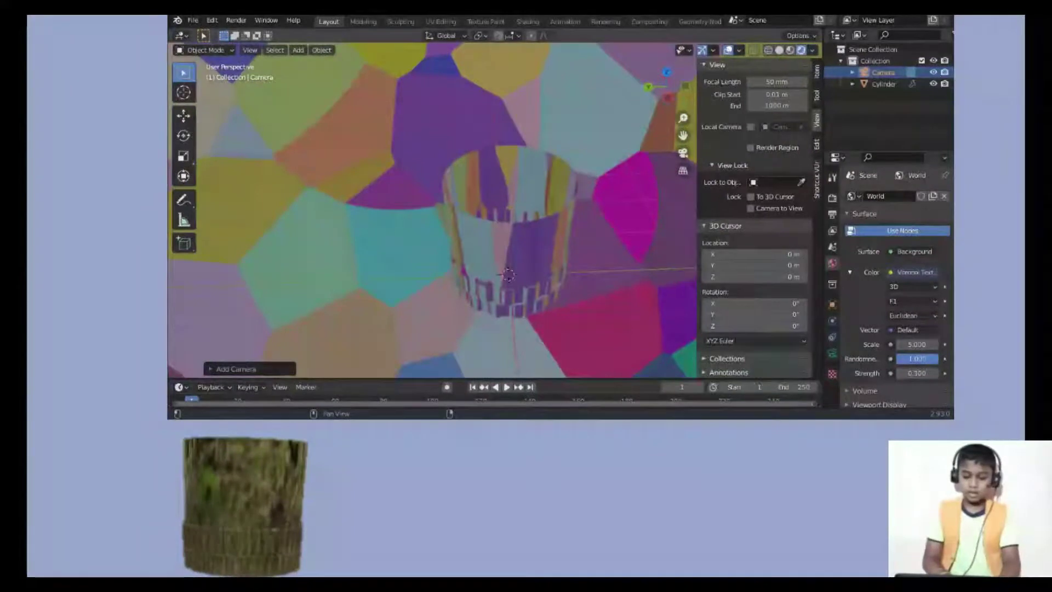
{"action": "key", "text": "n"}
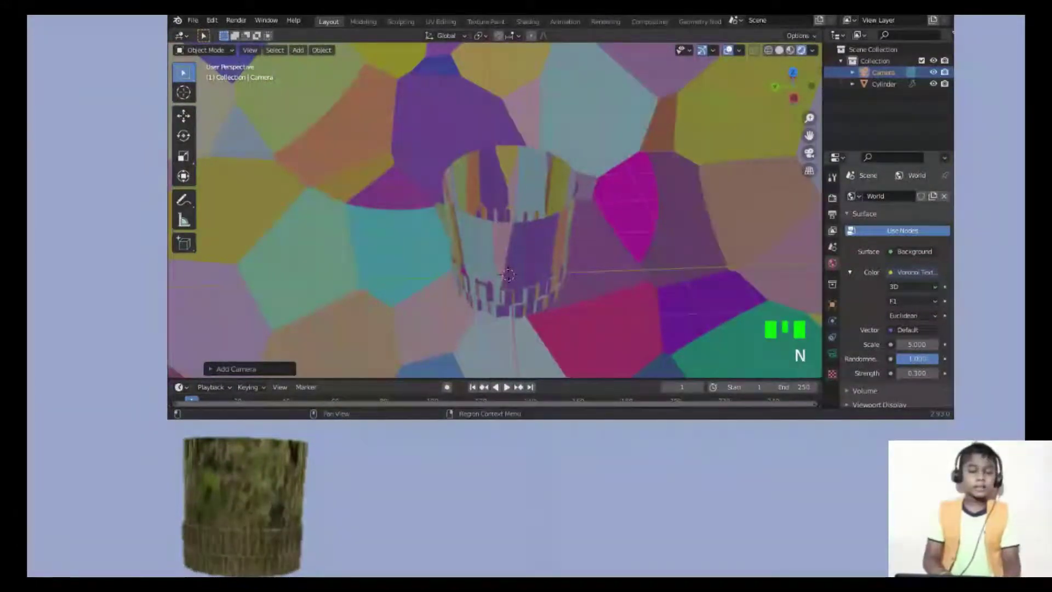
- Set the render output to the name Glass in the Pictures folder, with PNG as the file format
{"action": "left_click", "coordinate": [832, 214]}
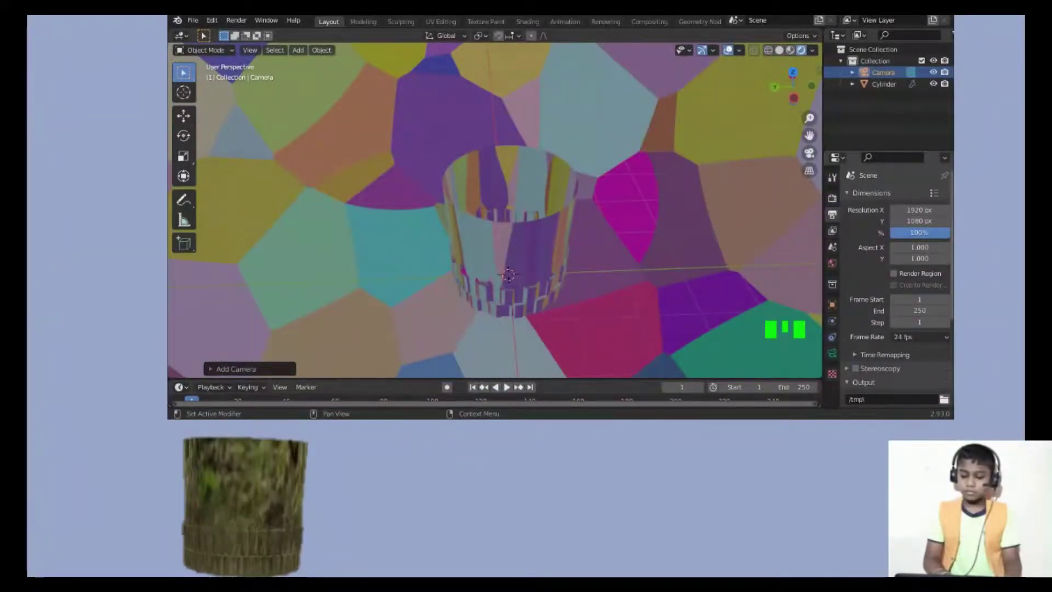
{"action": "left_click_drag", "start_coordinate": [951, 258], "coordinate": [952, 313]}
{"action": "left_click", "coordinate": [943, 297]}
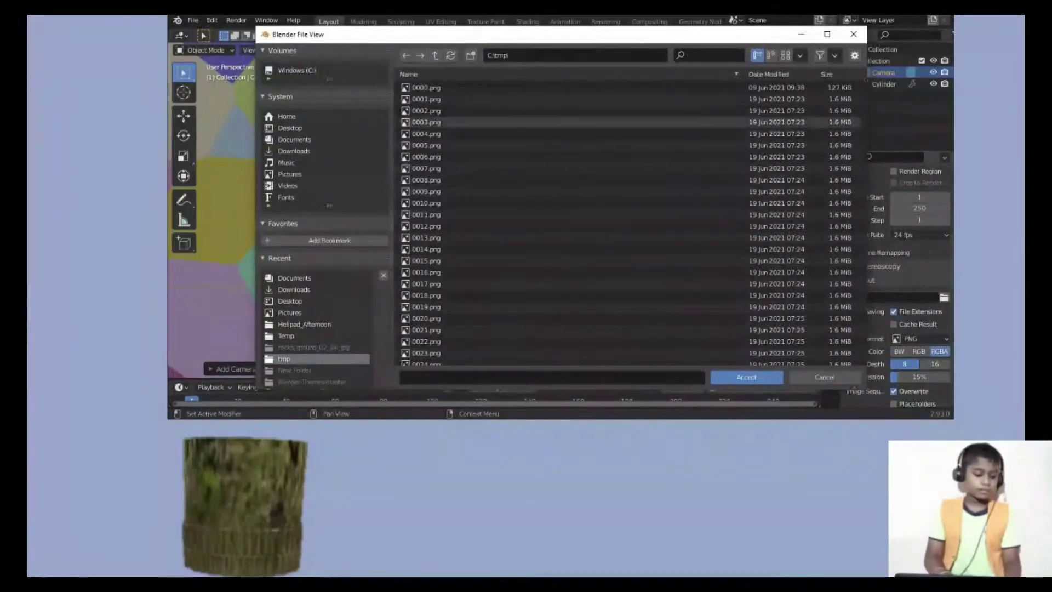
{"action": "left_click", "coordinate": [289, 173]}
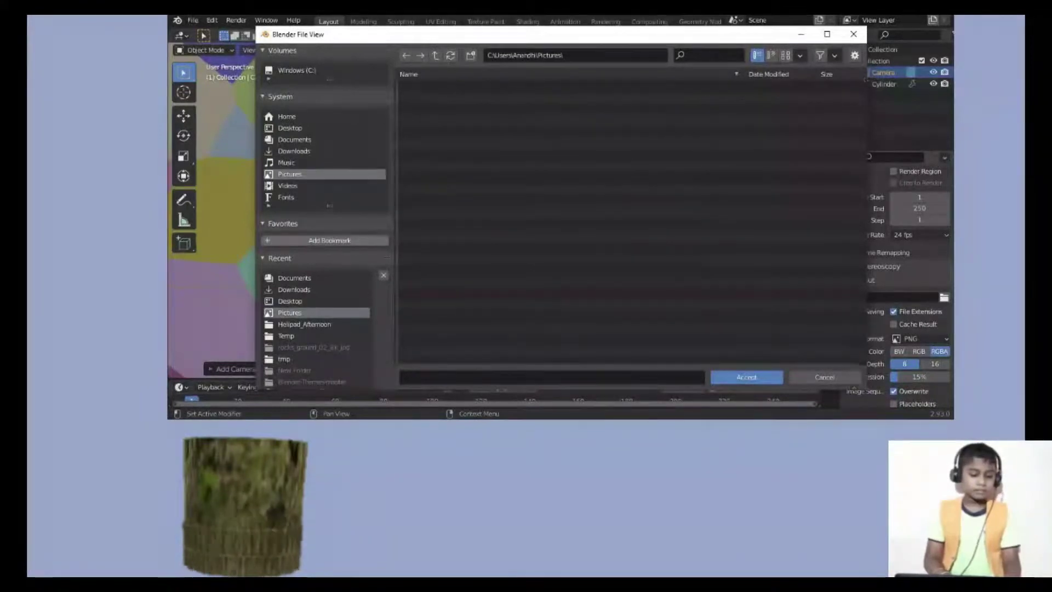
{"action": "left_click", "coordinate": [493, 377]}
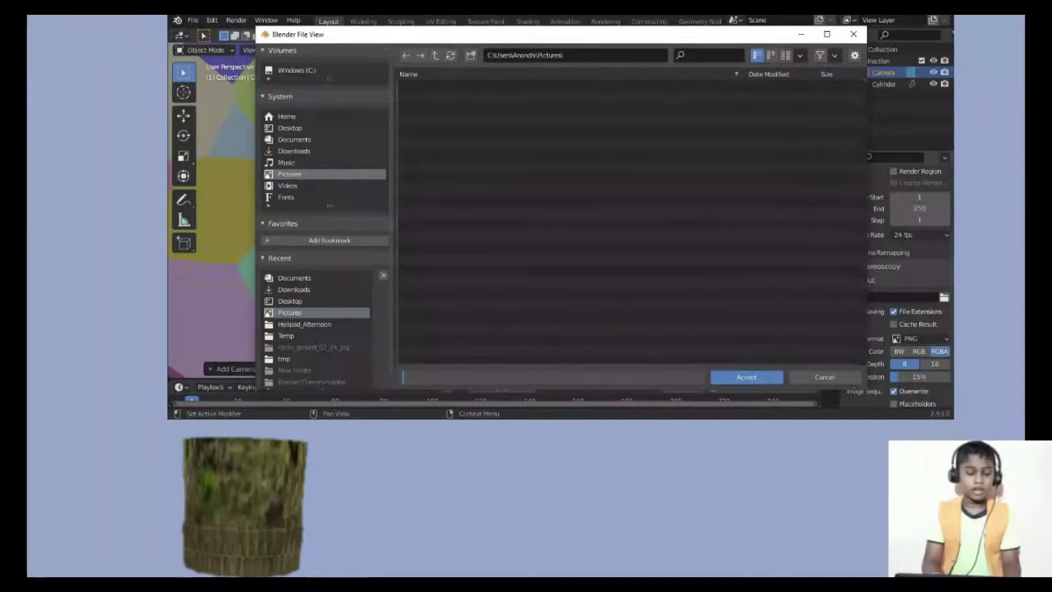
{"action": "type", "text": "C"}
{"action": "type", "text": "lass"}
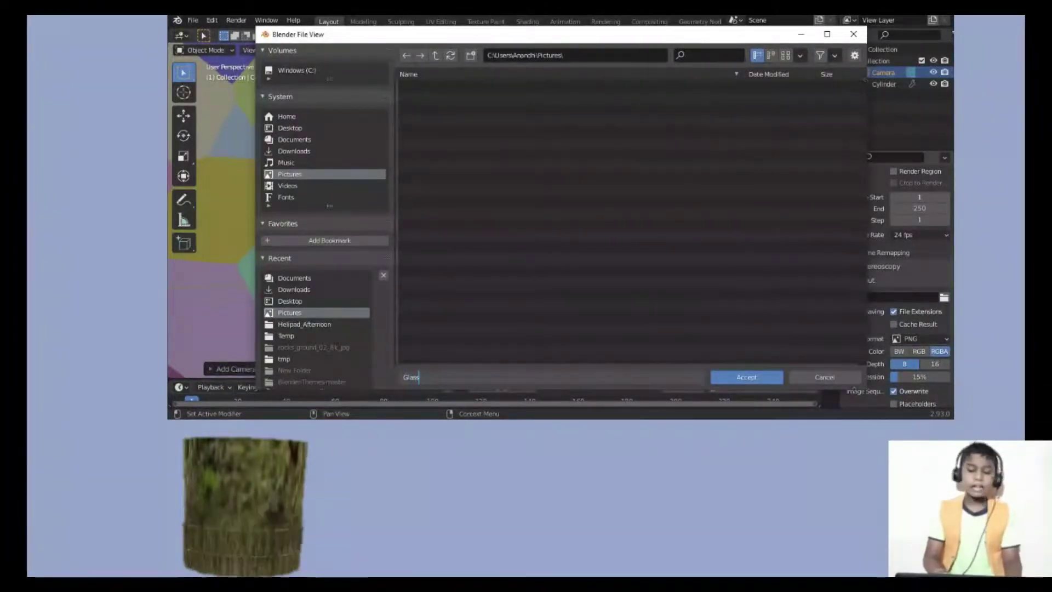
{"action": "key", "text": "Return"}
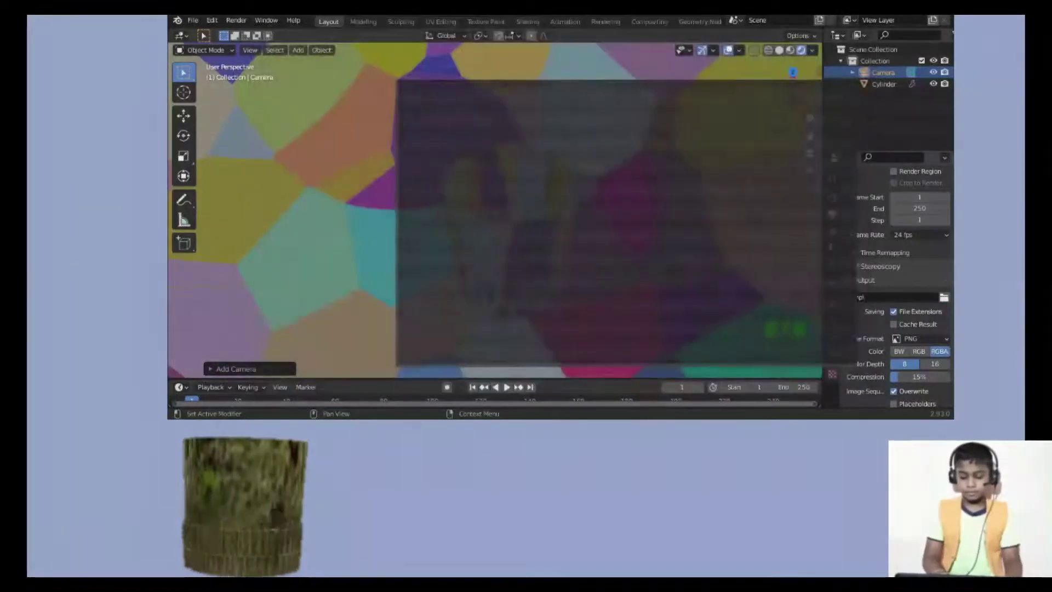
{"action": "left_click", "coordinate": [921, 339]}
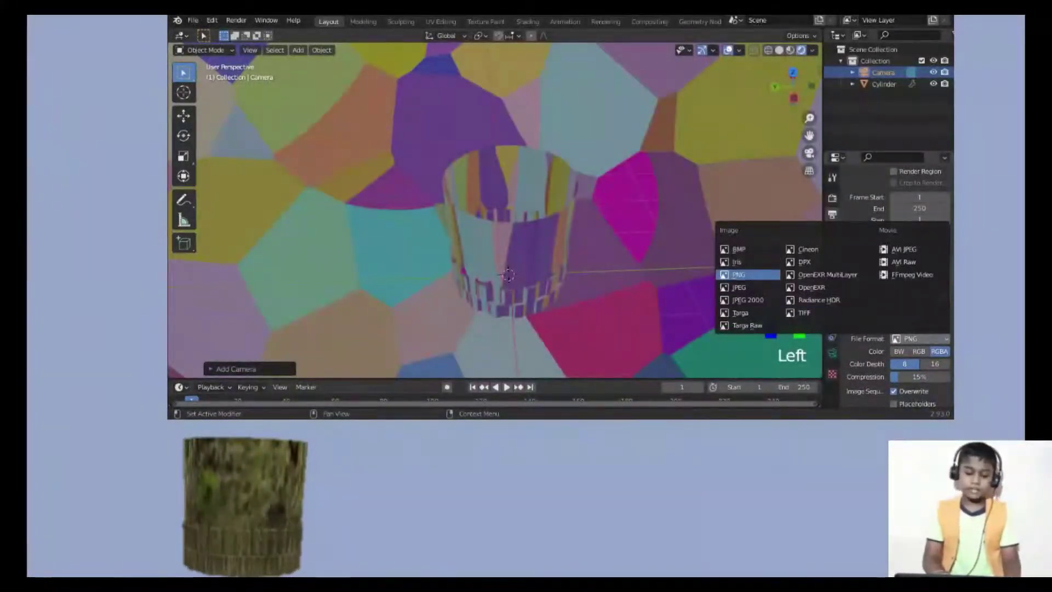
{"action": "left_click", "coordinate": [748, 274]}
- Return to the camera view and turn the Camera to View lock back on
{"action": "left_click_drag", "start_coordinate": [794, 98], "coordinate": [796, 101]}
{"action": "left_click", "coordinate": [810, 153]}
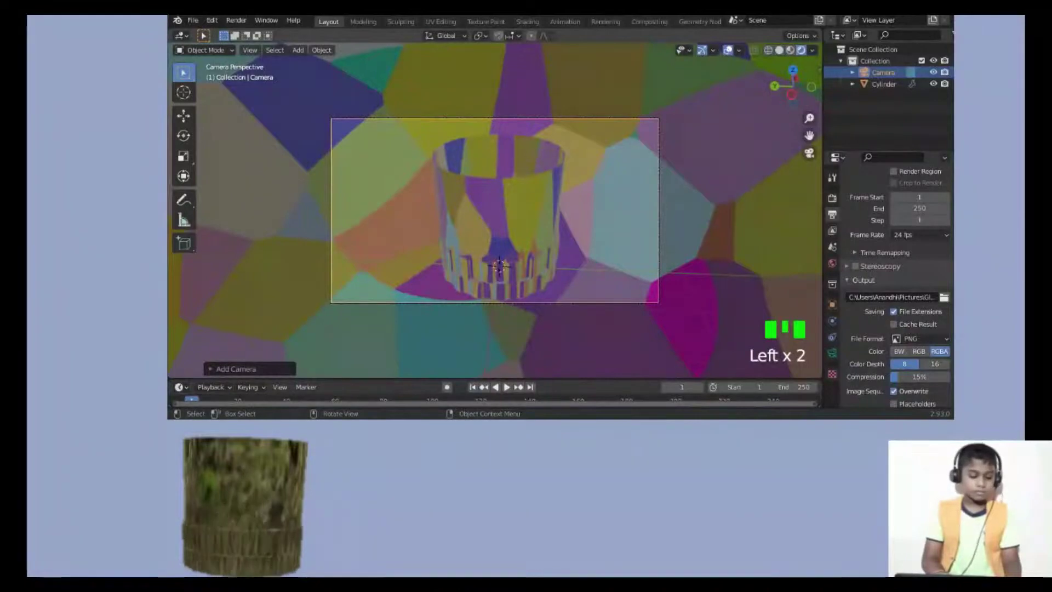
{"action": "key", "text": "n"}
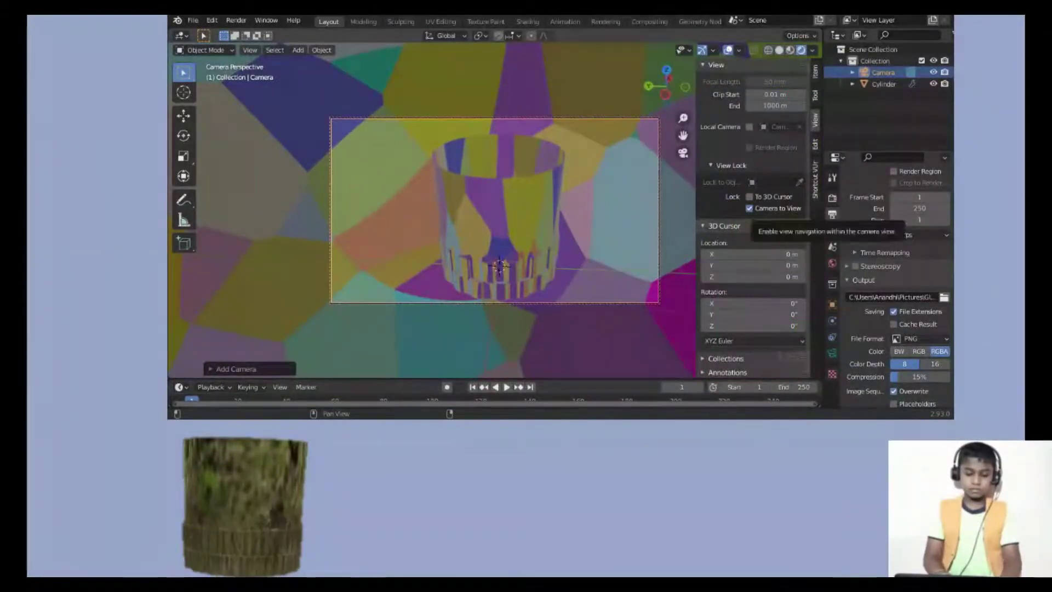
{"action": "key", "text": "n"}
- Pan the locked camera to centre the glass horizontally in the frame, and unlock the camera from the view
{"action": "left_click", "coordinate": [809, 135]}
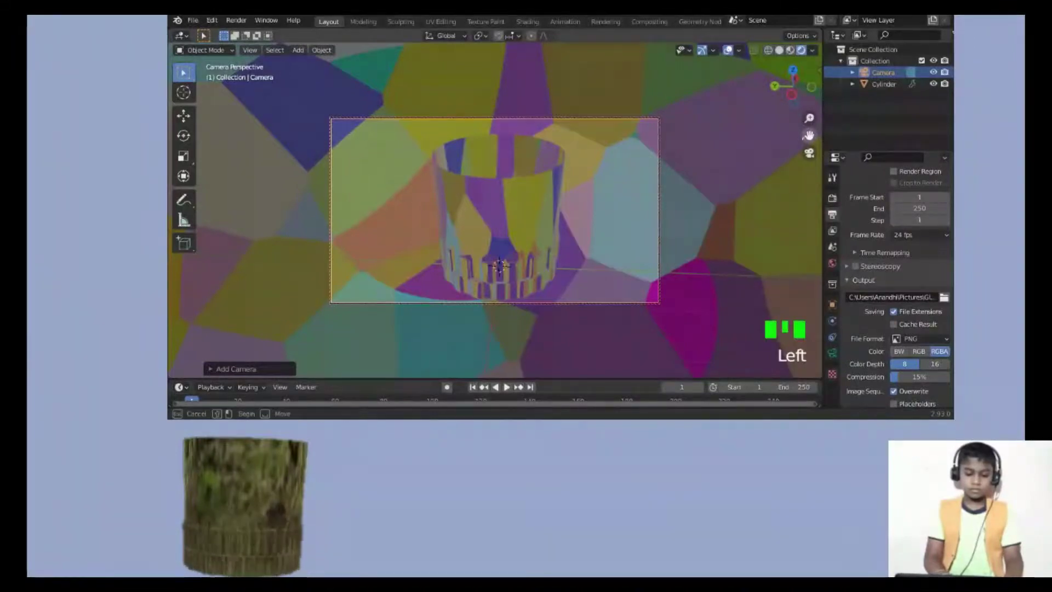
{"action": "left_click", "coordinate": [809, 136]}
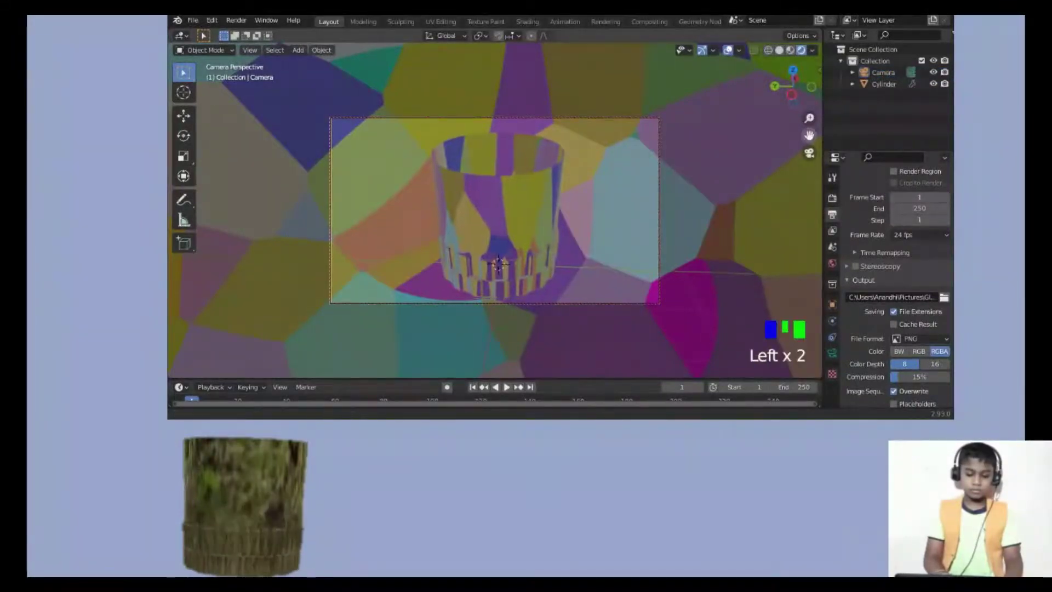
{"action": "left_click_drag", "start_coordinate": [809, 135], "coordinate": [804, 136]}
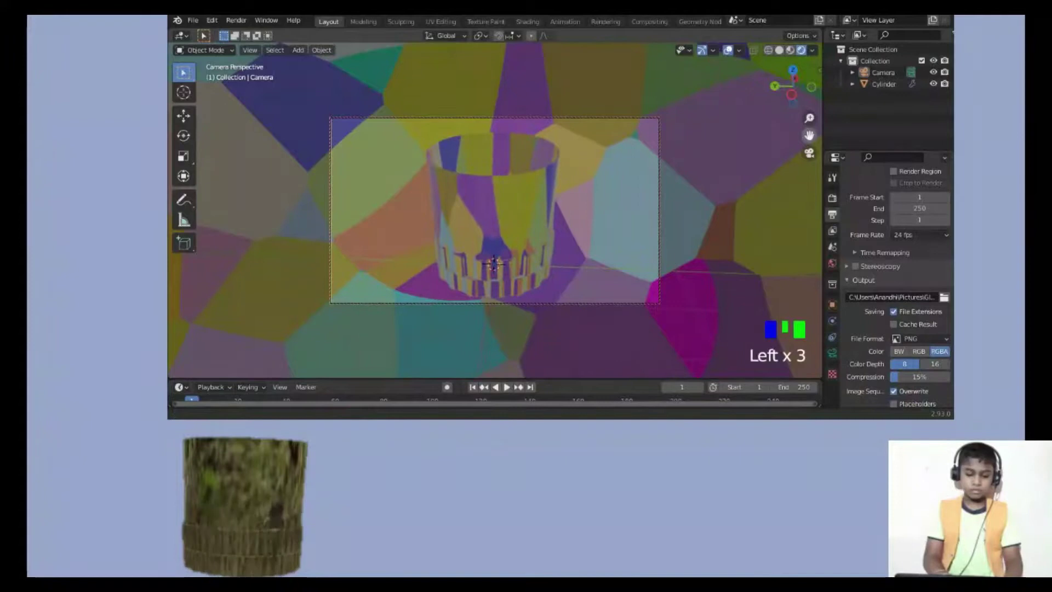
{"action": "key", "text": "n"}
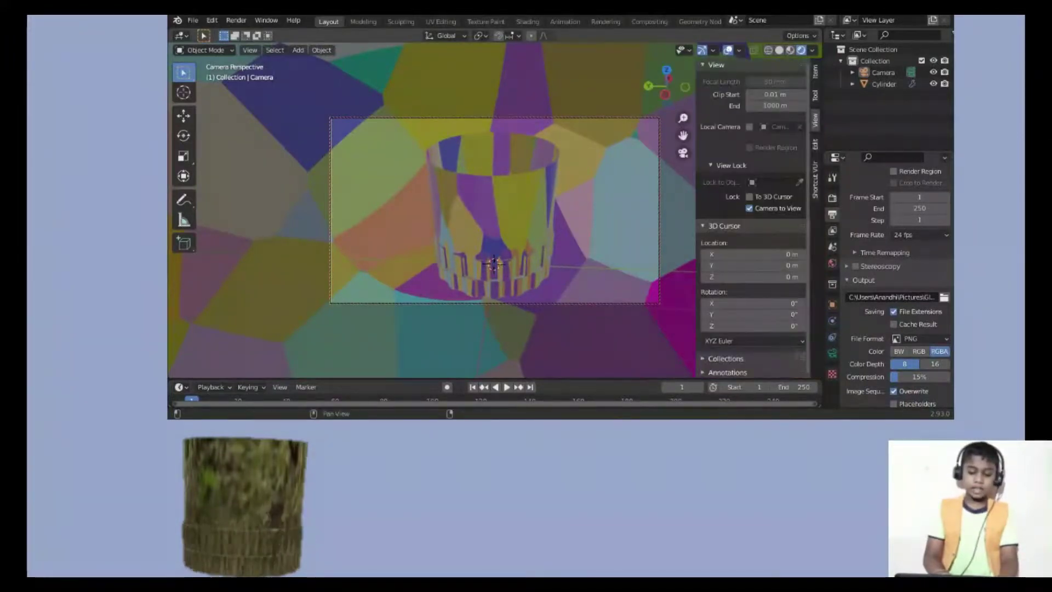
{"action": "left_click", "coordinate": [749, 208]}
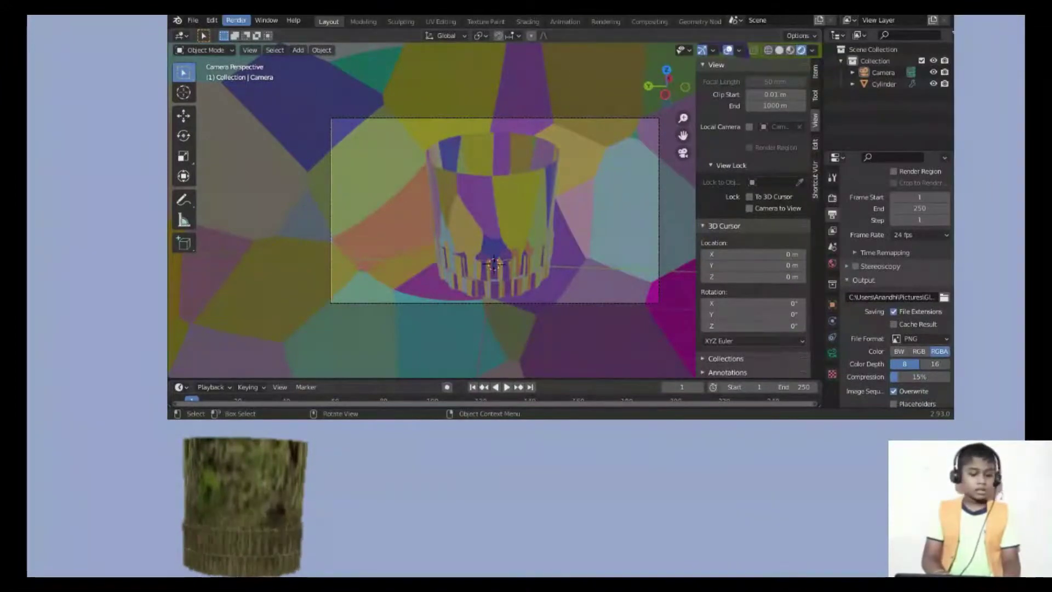
- Set the timeline's end frame to 2 and render the animation
{"action": "left_click", "coordinate": [794, 387]}
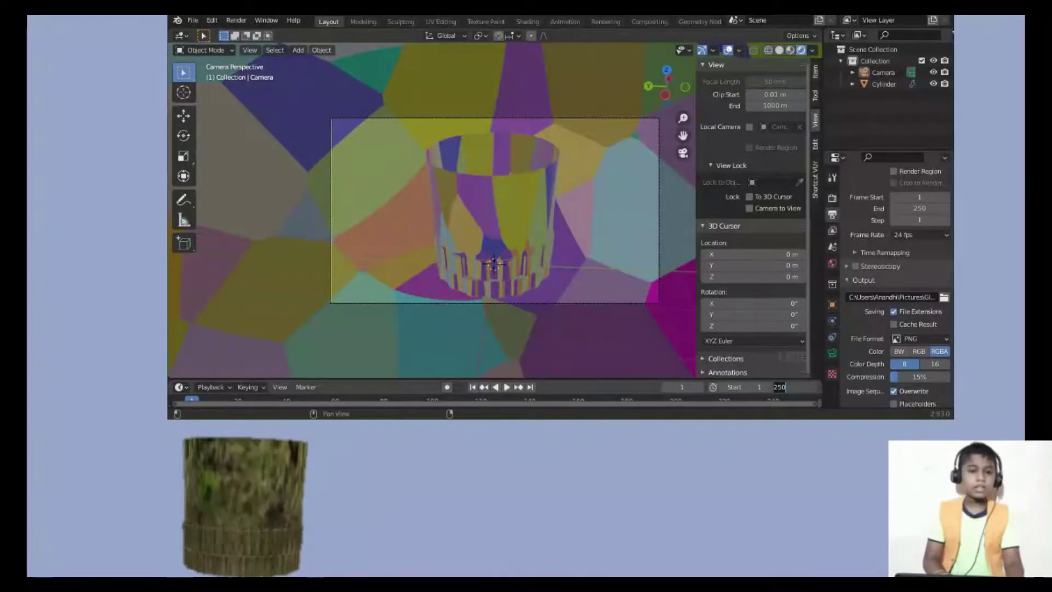
{"action": "type", "text": "2"}
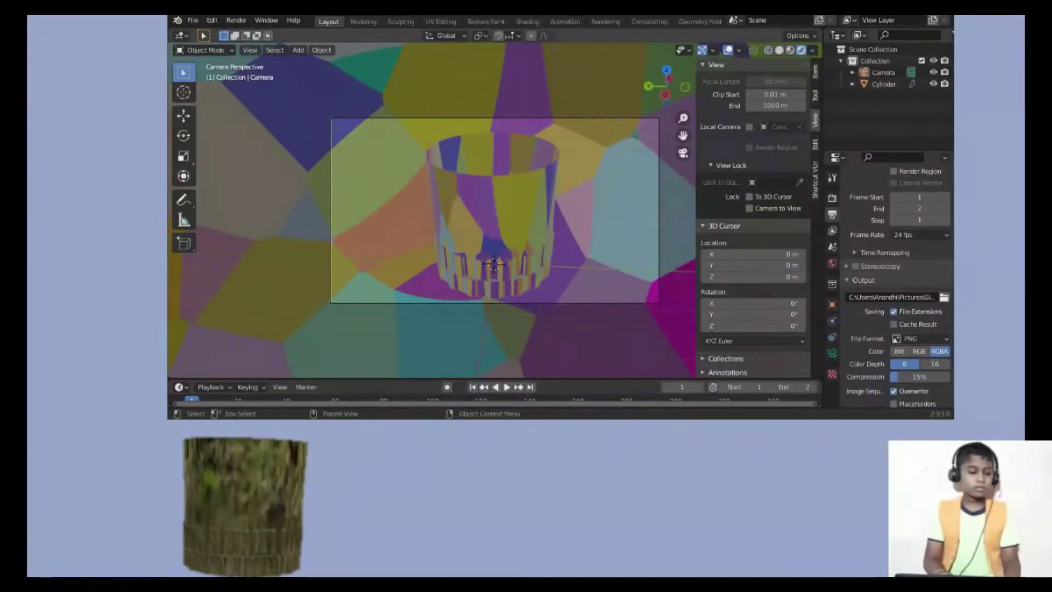
{"action": "left_click", "coordinate": [236, 21]}
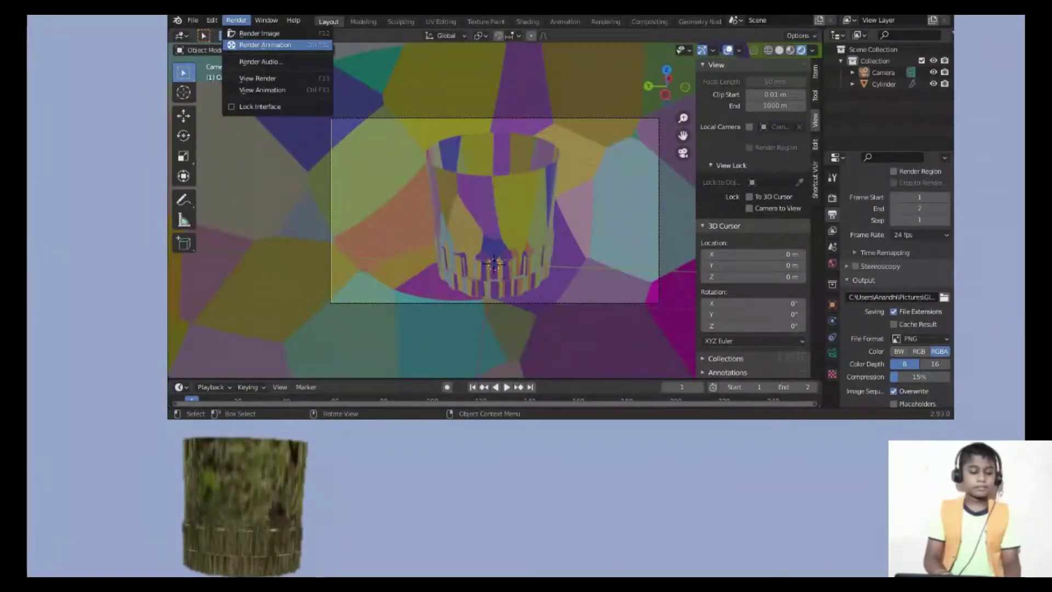
{"action": "left_click", "coordinate": [265, 45]}
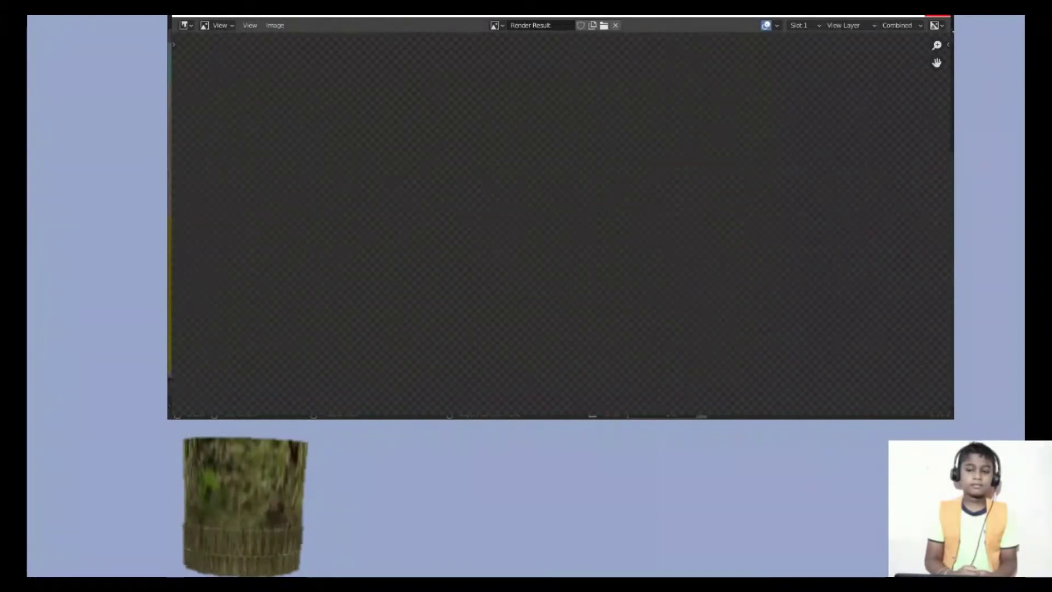
{"action": "key", "text": "Escape"}
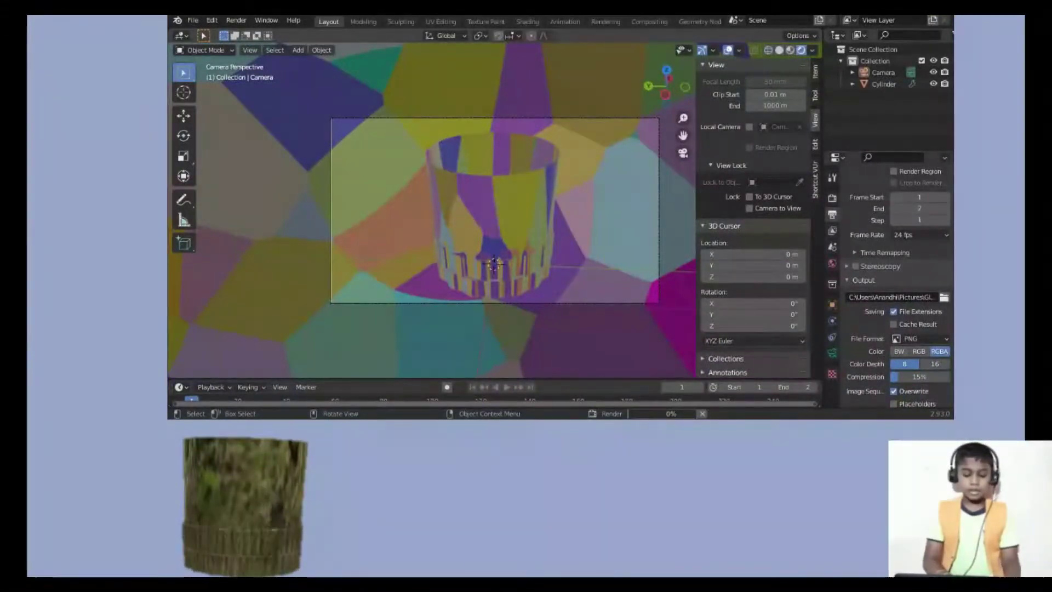
- Switch back to the Blender Render window and examine the whole rendered image of the glass
{"action": "key", "text": "alt+Tab"}
{"action": "key", "text": "alt+Tab"}
{"action": "key", "text": "alt+Tab"}
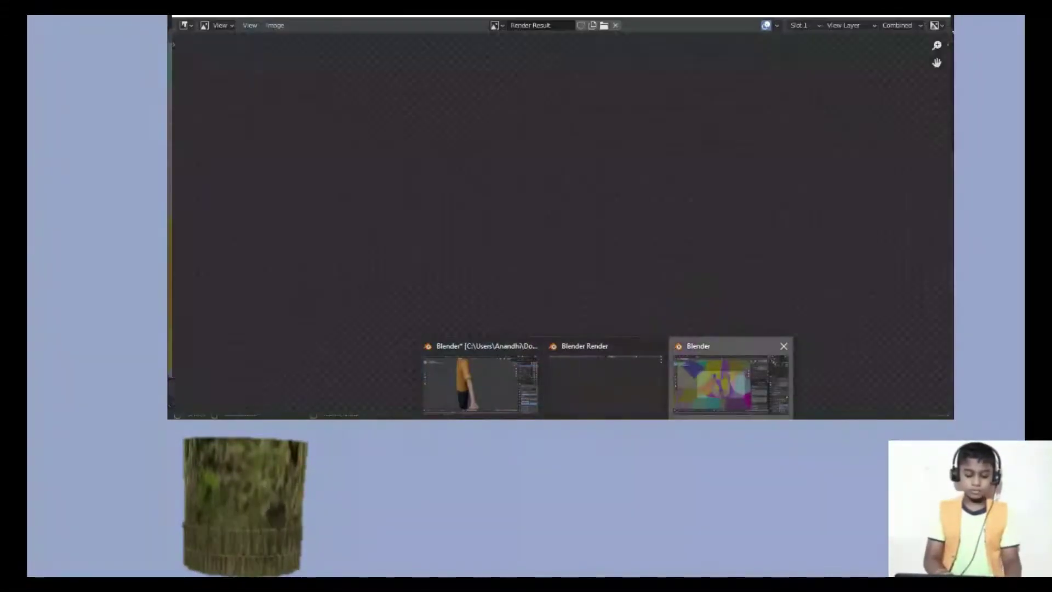
{"action": "key", "text": "alt+Tab"}
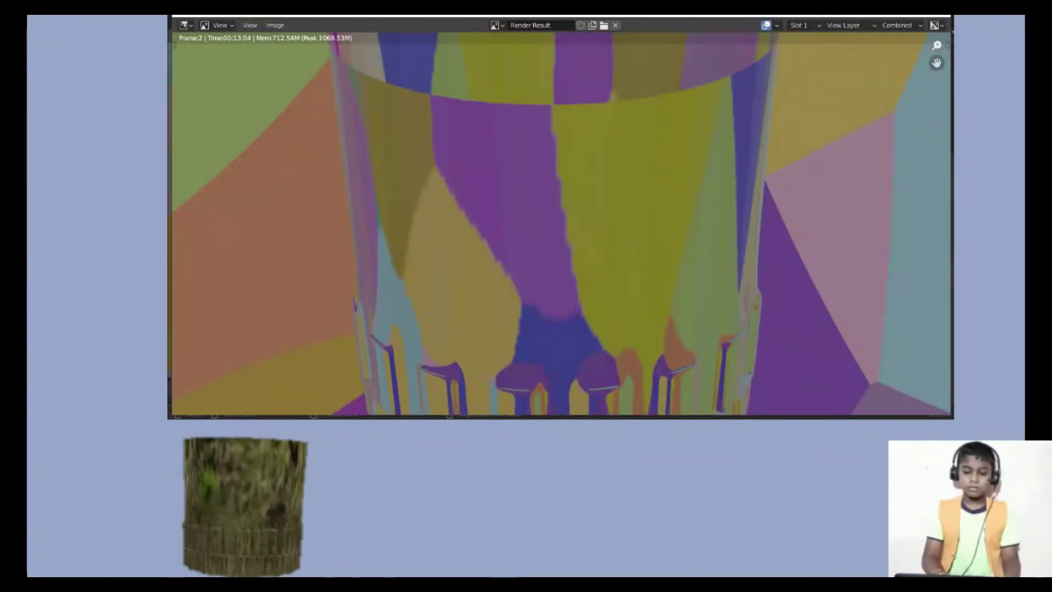
{"action": "scroll", "coordinate": [561, 223], "scroll_direction": "down", "scroll_amount": 3}
{"action": "scroll", "coordinate": [561, 223], "scroll_direction": "down", "scroll_amount": 3}
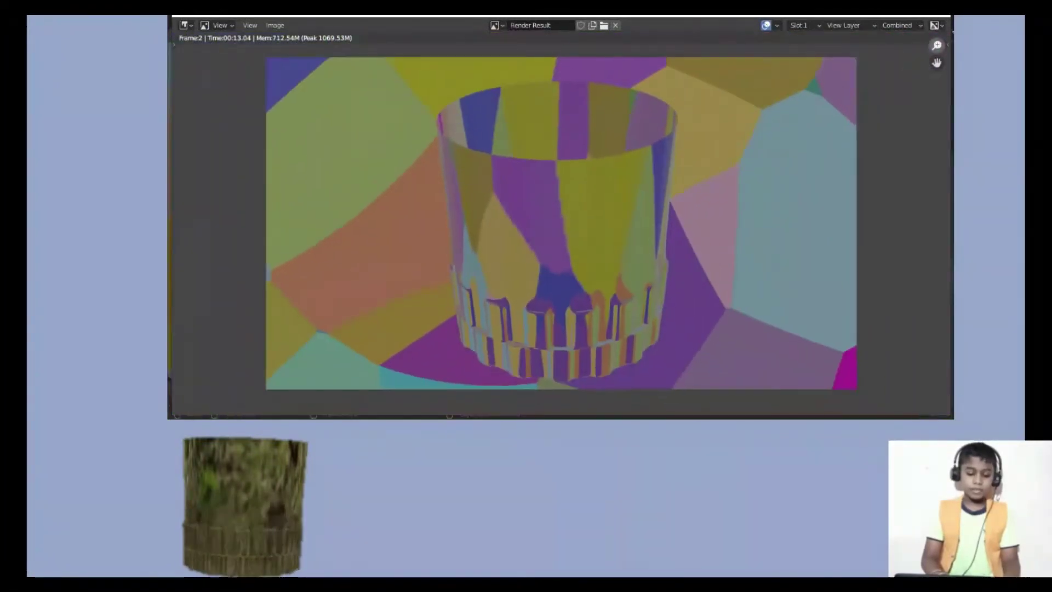
{"action": "scroll", "coordinate": [561, 224], "scroll_direction": "up", "scroll_amount": 2}
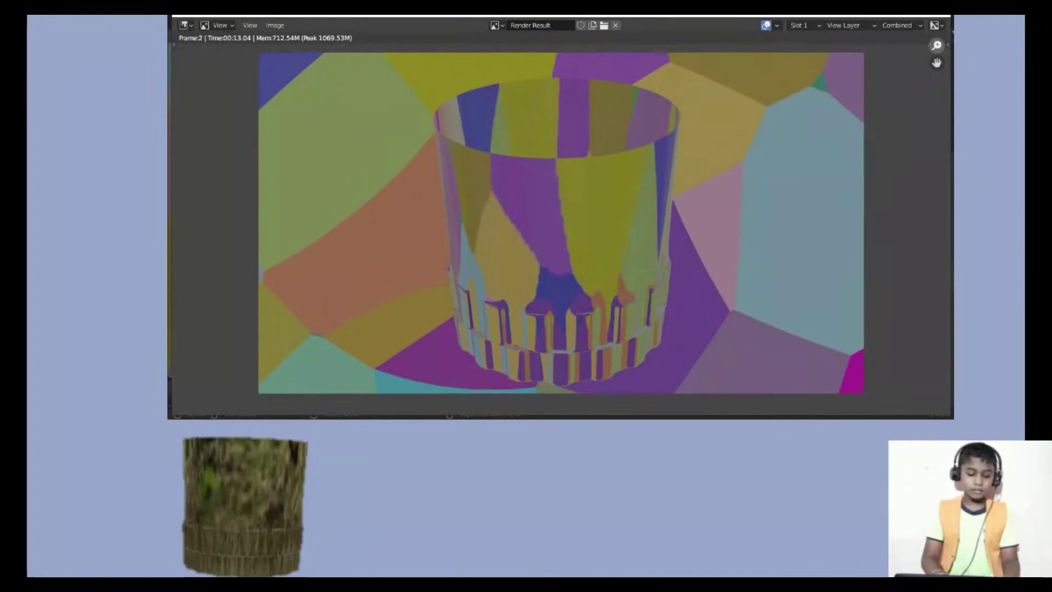